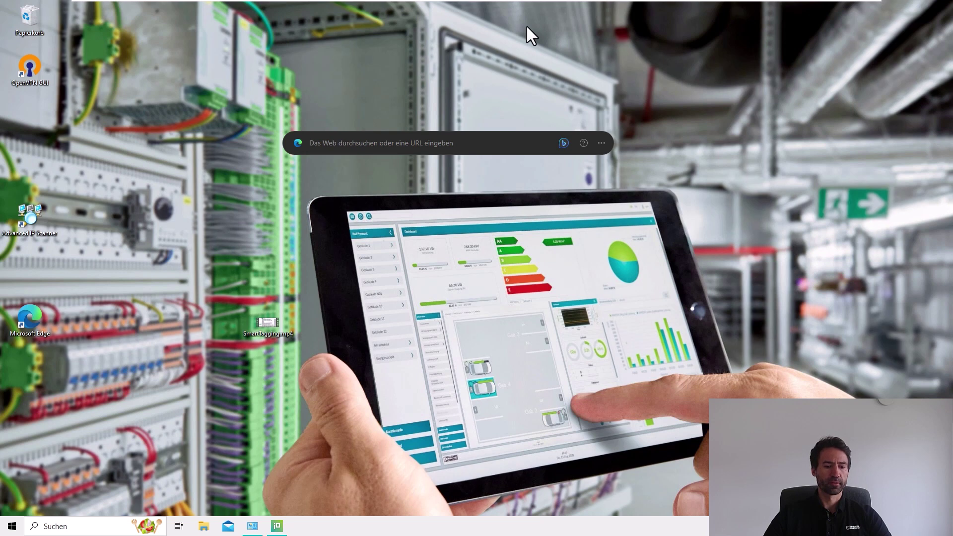
# Open Microsoft Edge, load phoenixcontact.com and allow all cookies on the site.
pyautogui.doubleClick(26, 316)
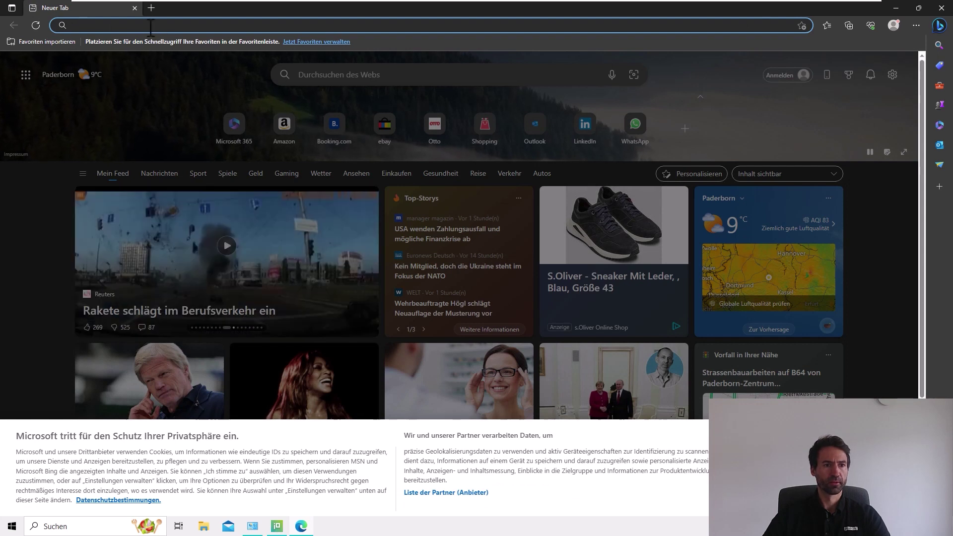
pyautogui.click(150, 25)
pyautogui.write('pho')
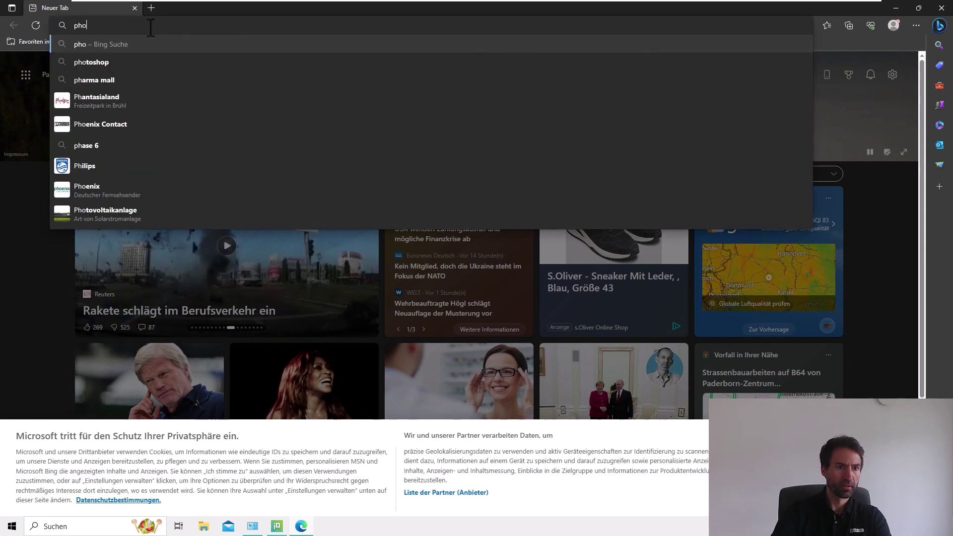
pyautogui.write('enix')
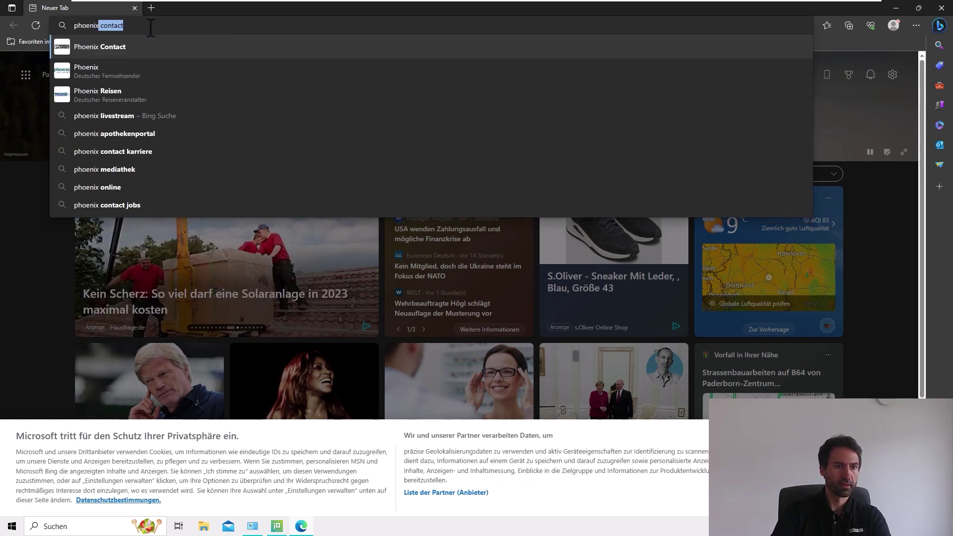
pyautogui.write('contact.com')
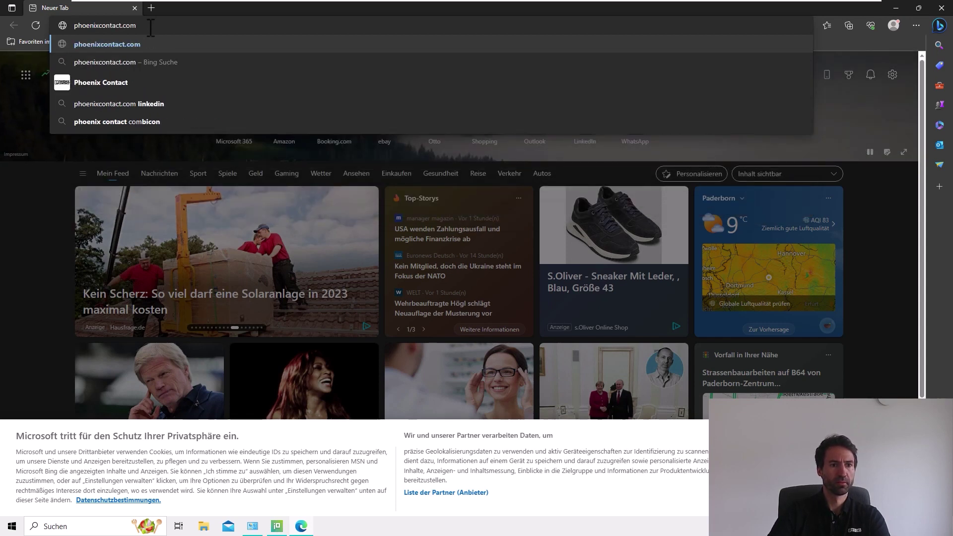
pyautogui.press('Return')
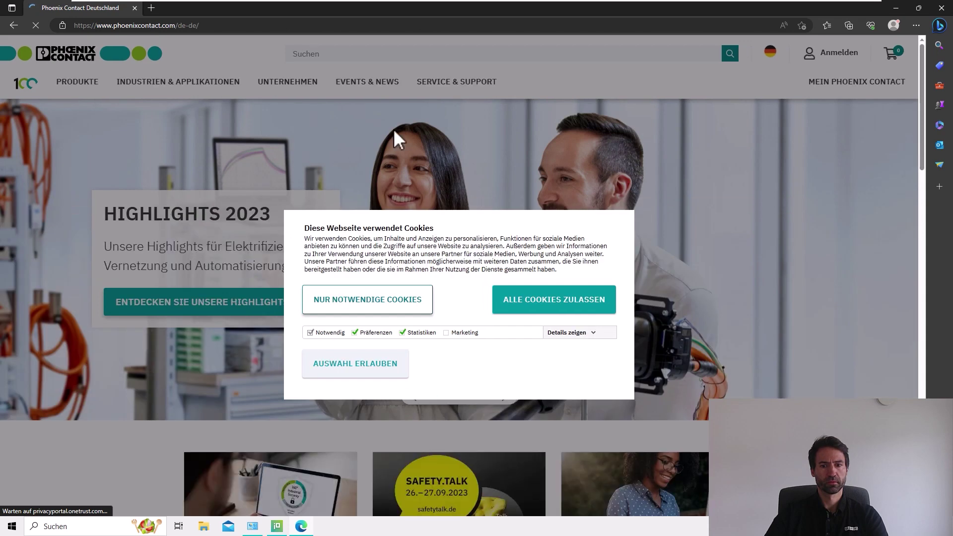
pyautogui.click(524, 300)
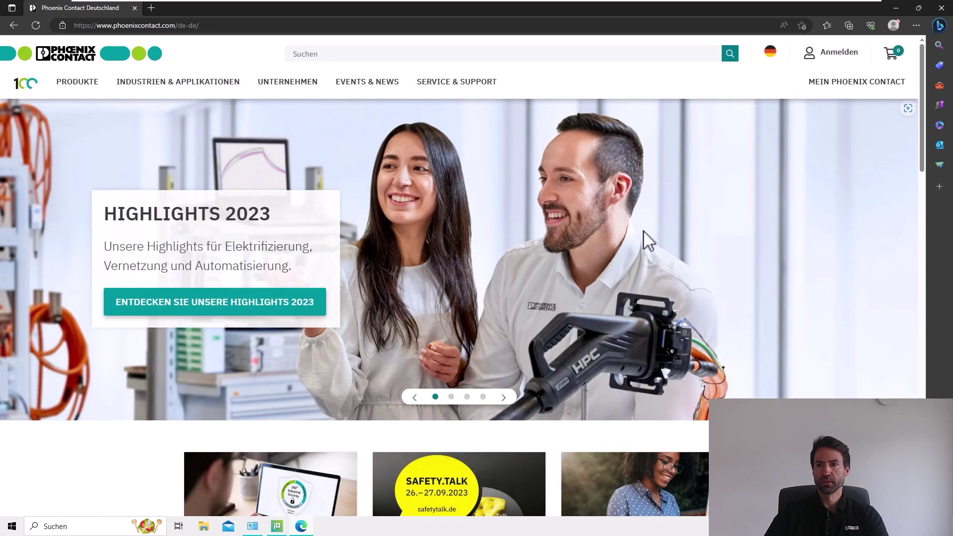
# Switch the Phoenix Contact website to the United Kingdom country version.
pyautogui.click(771, 54)
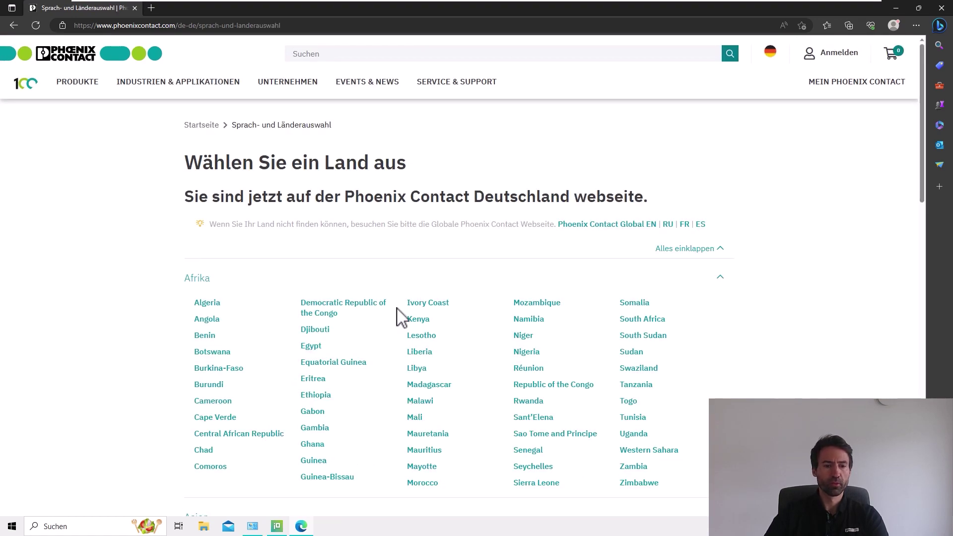
pyautogui.scroll(-13, 337, 300)
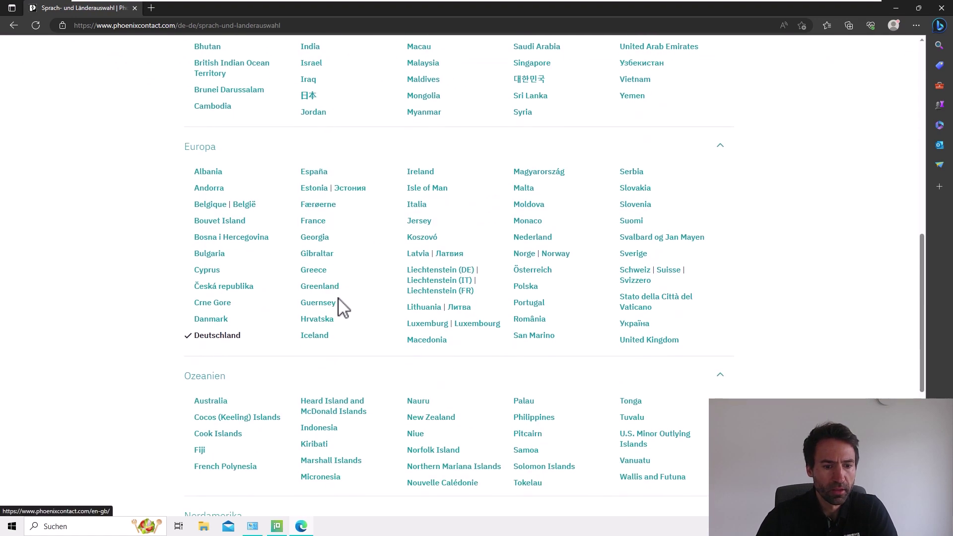
pyautogui.scroll(-4, 327, 312)
pyautogui.scroll(8, 329, 310)
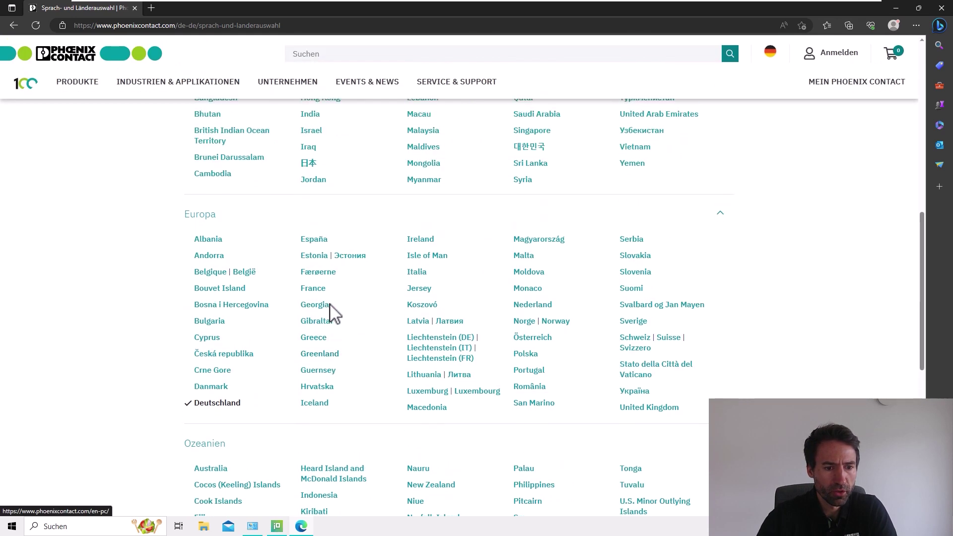
pyautogui.scroll(-3, 347, 337)
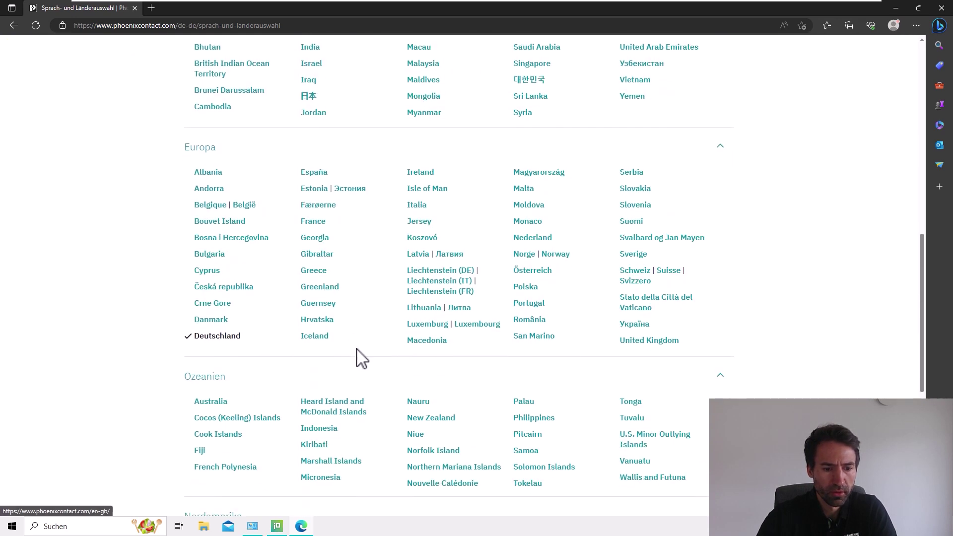
pyautogui.click(643, 342)
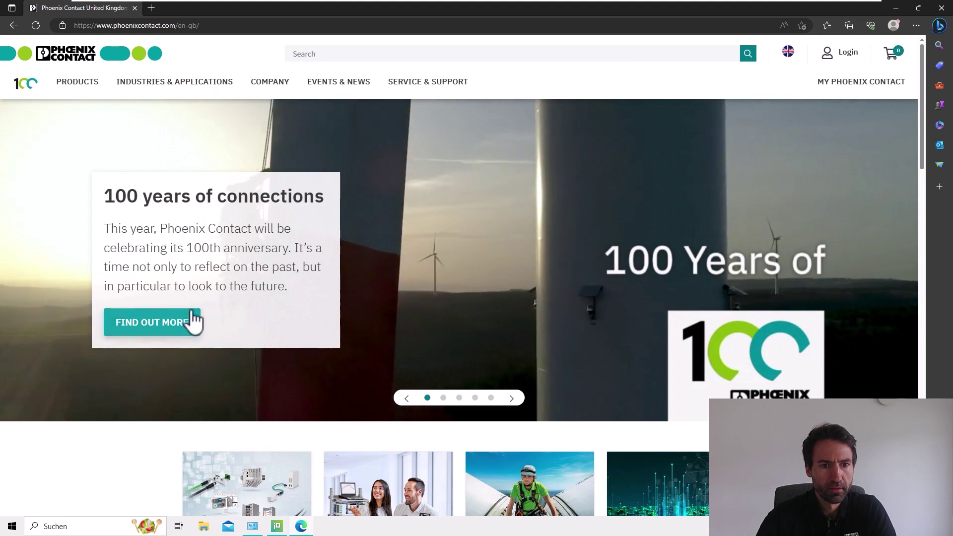
# Search the site for ilc2050 and open the ILC 2050 BI controller's product page.
pyautogui.click(324, 55)
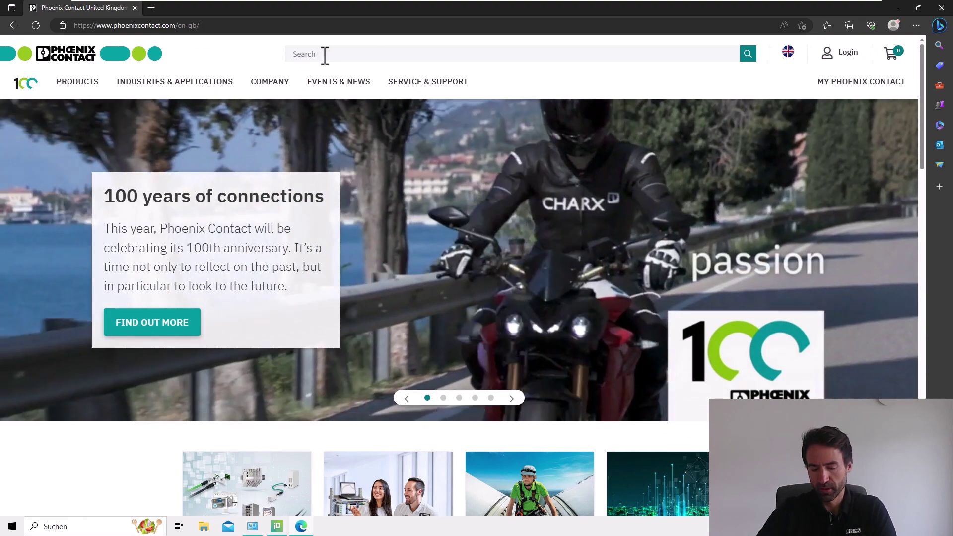
pyautogui.write('ilc')
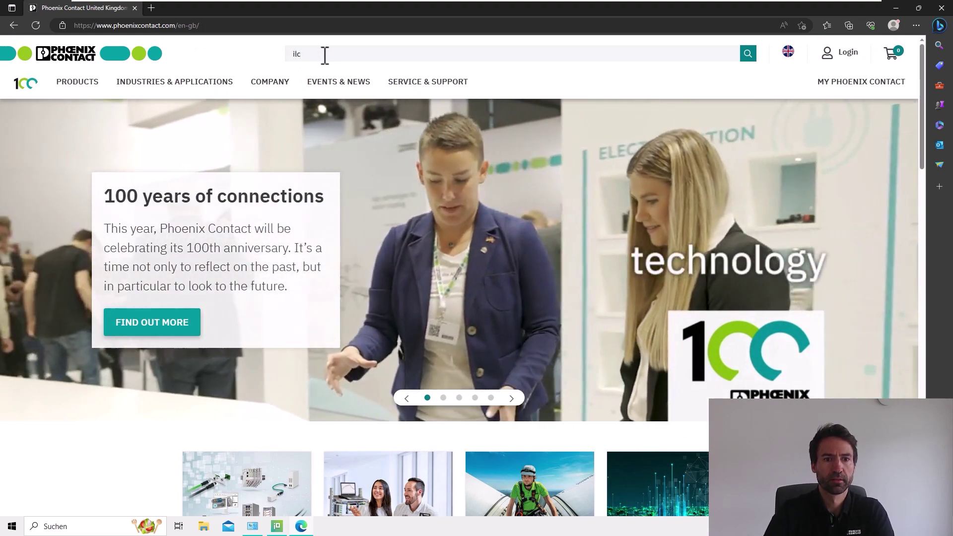
pyautogui.write('2050')
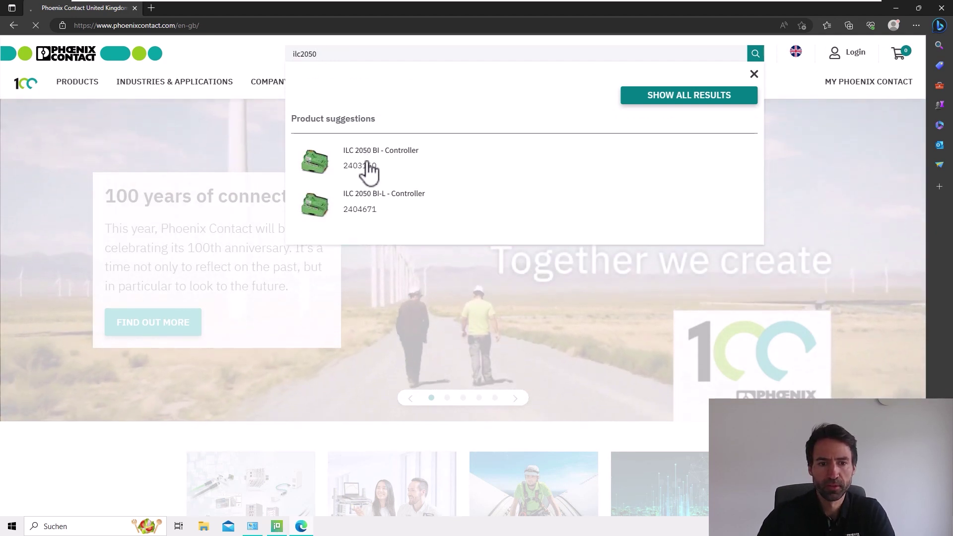
pyautogui.click(367, 174)
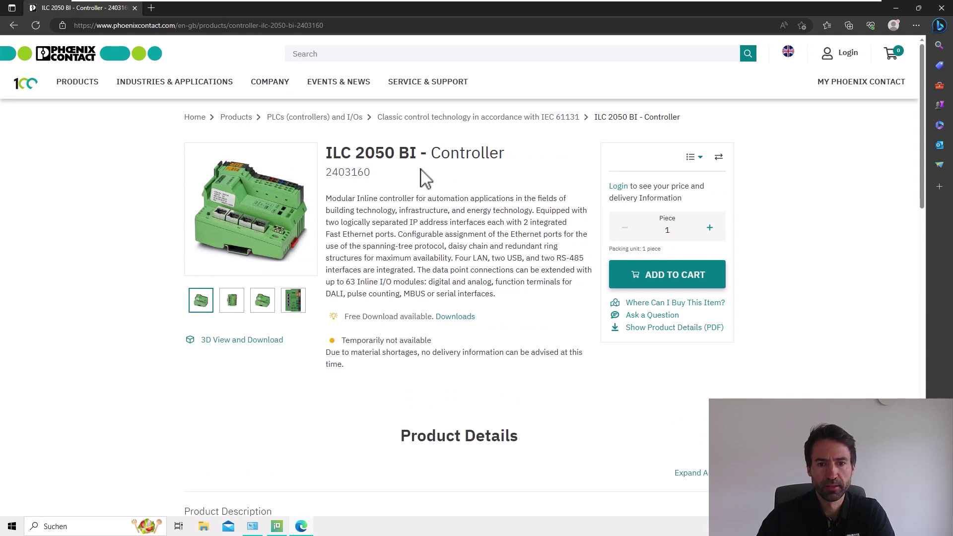
# Look over the controller's product page and expand the Accessories section under Compatible Products.
pyautogui.scroll(-3, 377, 201)
pyautogui.scroll(3, 355, 194)
pyautogui.scroll(-4, 376, 202)
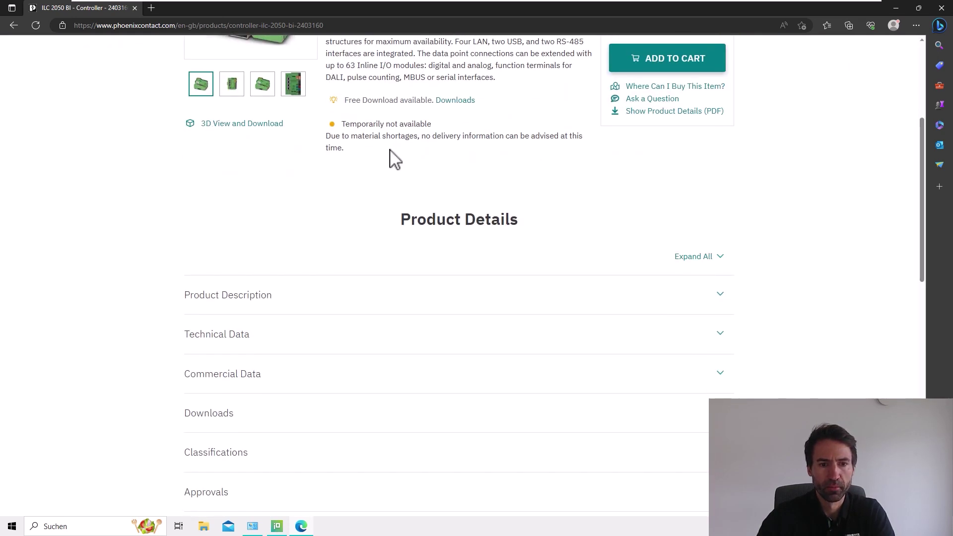
pyautogui.scroll(-1, 377, 208)
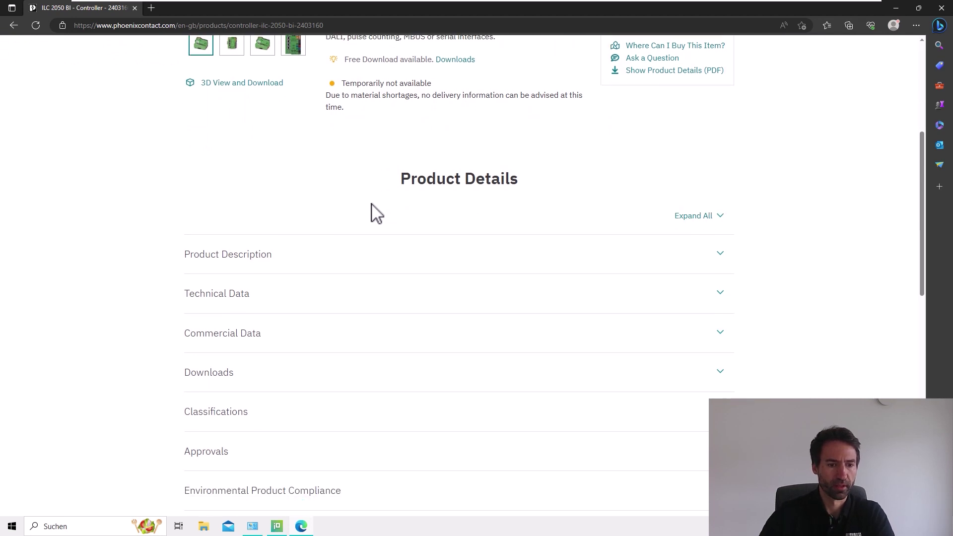
pyautogui.scroll(-1, 297, 296)
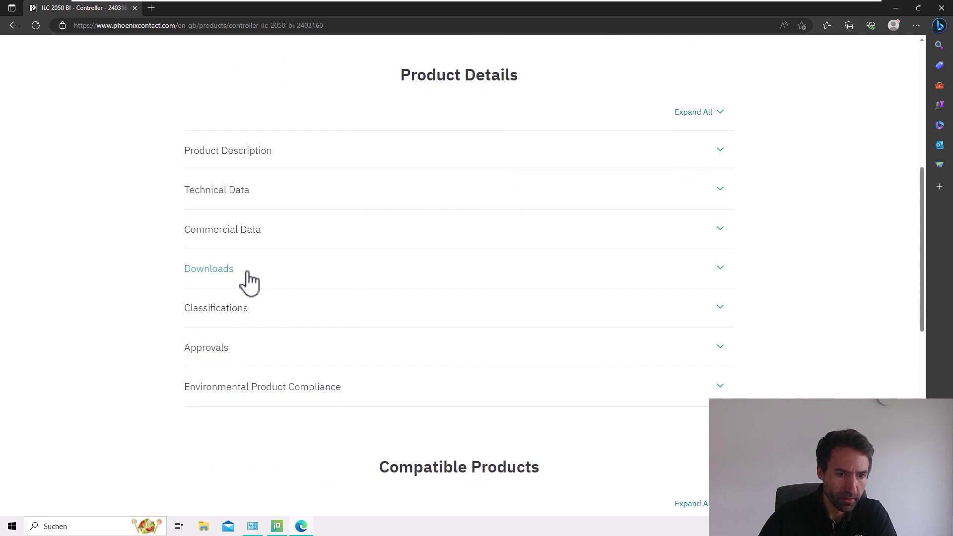
pyautogui.scroll(-6, 252, 280)
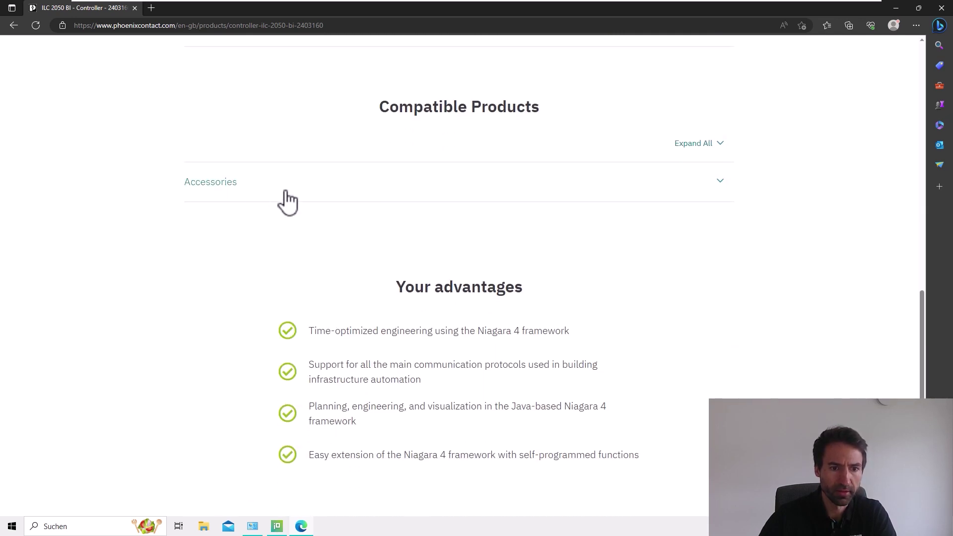
pyautogui.click(287, 194)
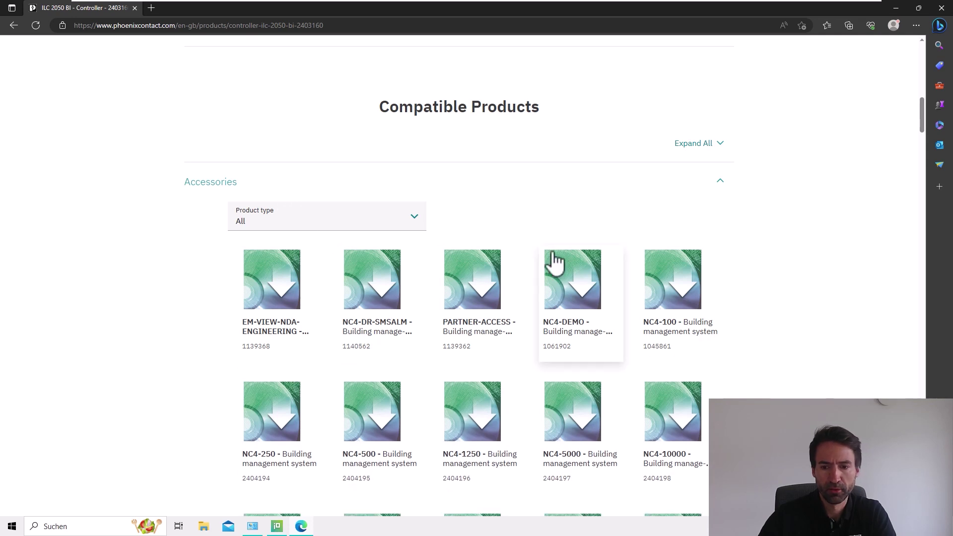
# Look over the NC4 licences among the accessories and filter the list by the product type Analog module.
pyautogui.scroll(-1, 224, 257)
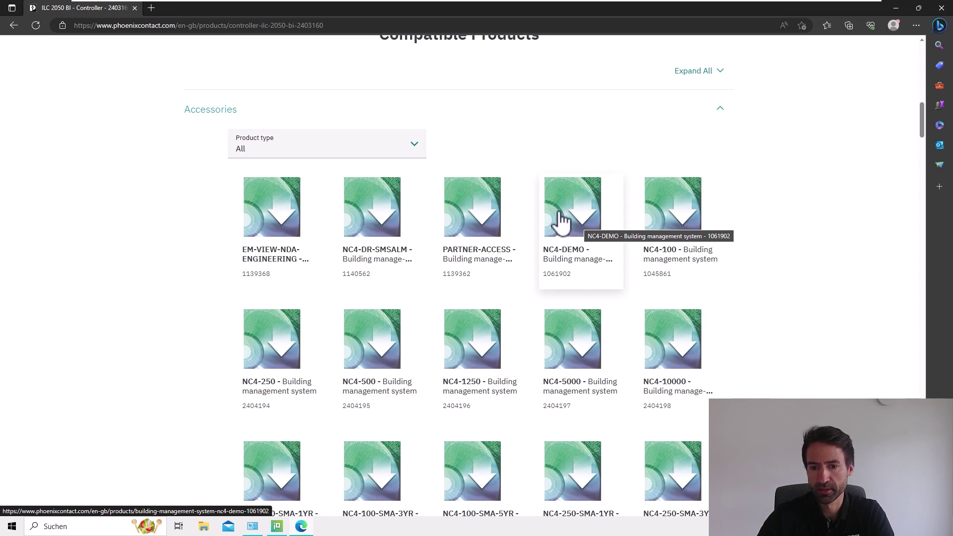
pyautogui.scroll(-2, 585, 213)
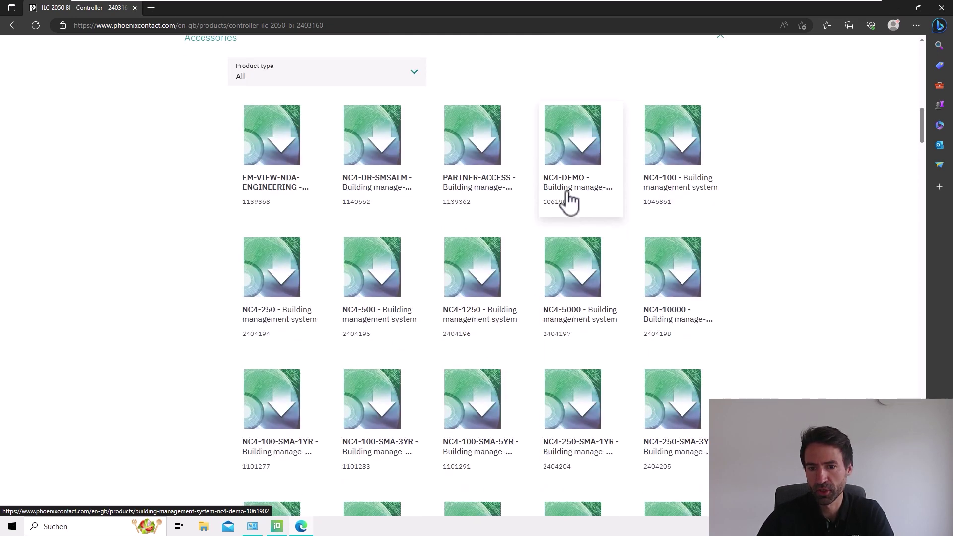
pyautogui.scroll(2, 570, 208)
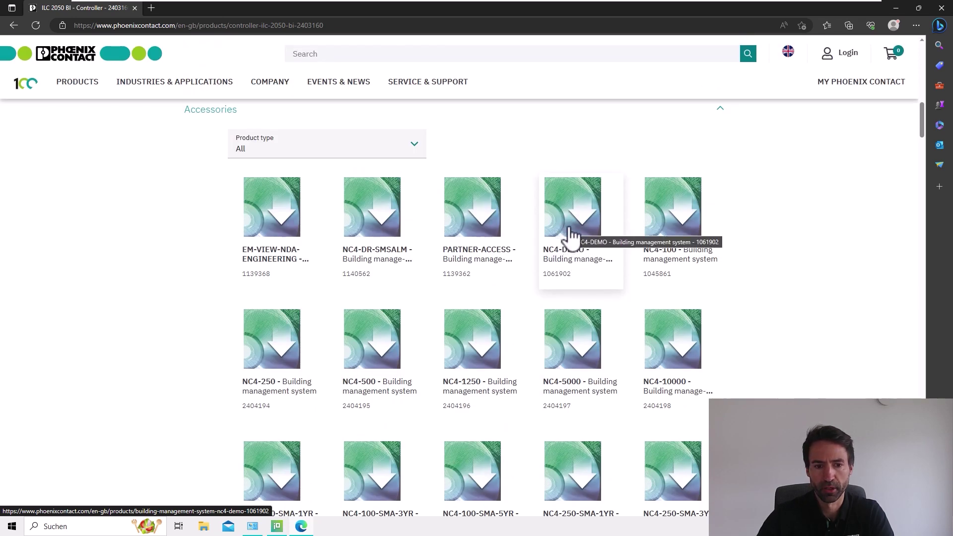
pyautogui.scroll(3, 496, 230)
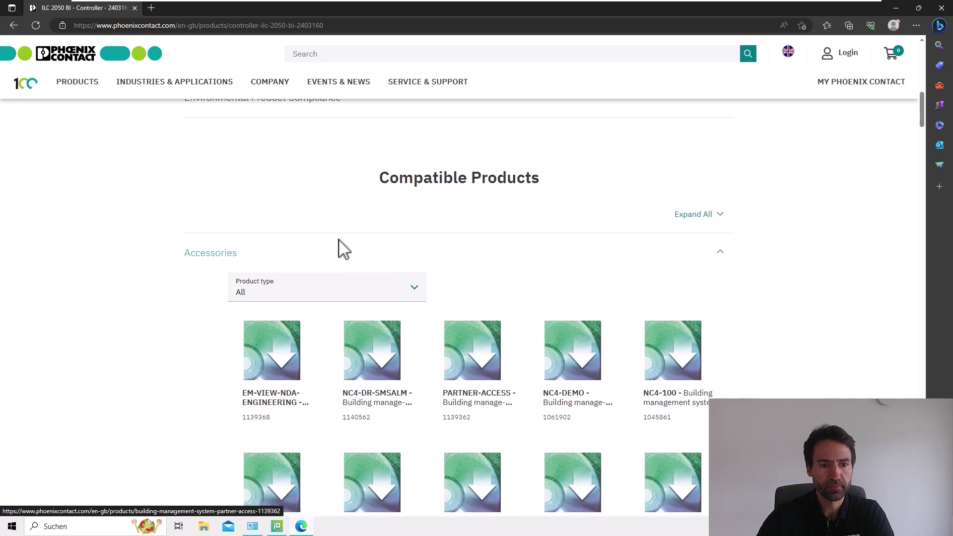
pyautogui.click(347, 282)
pyautogui.scroll(-2, 419, 301)
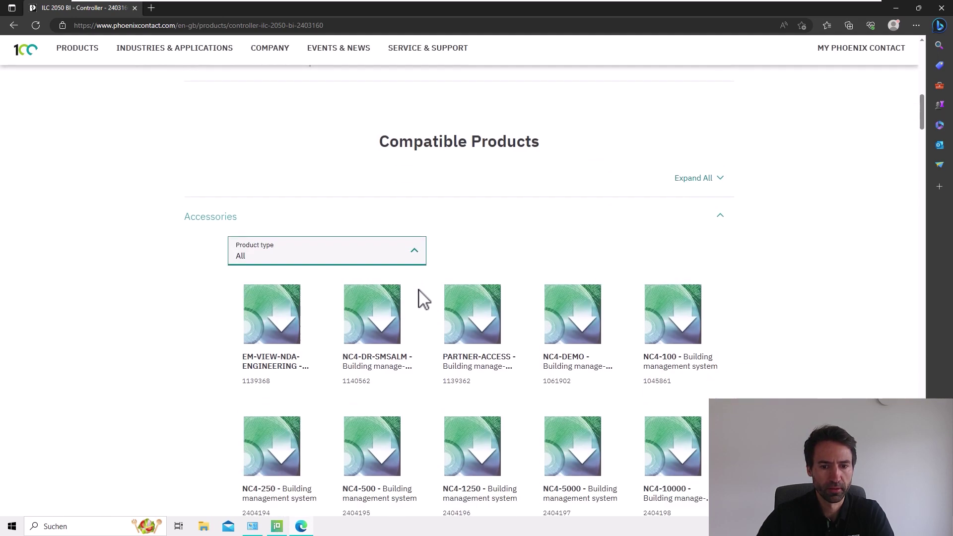
pyautogui.click(412, 220)
pyautogui.click(412, 221)
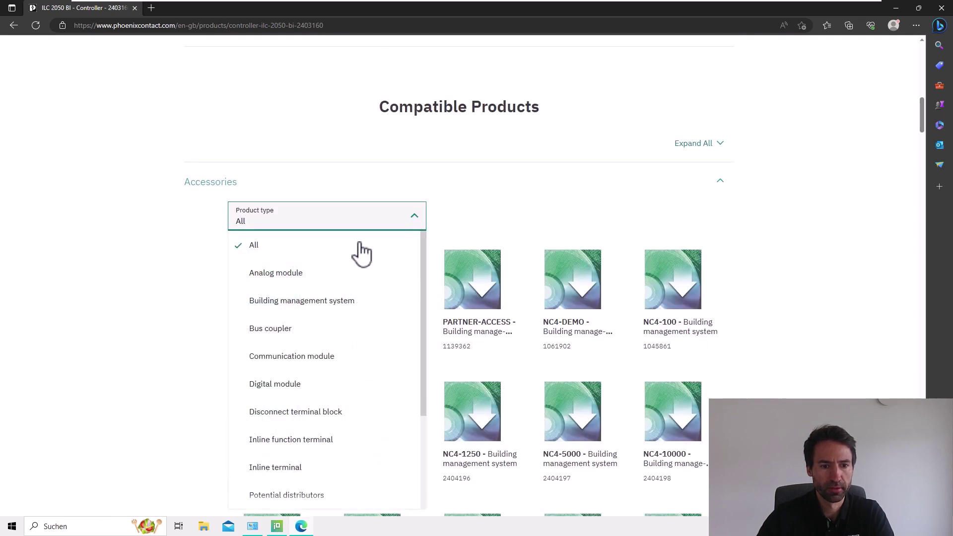
pyautogui.click(295, 272)
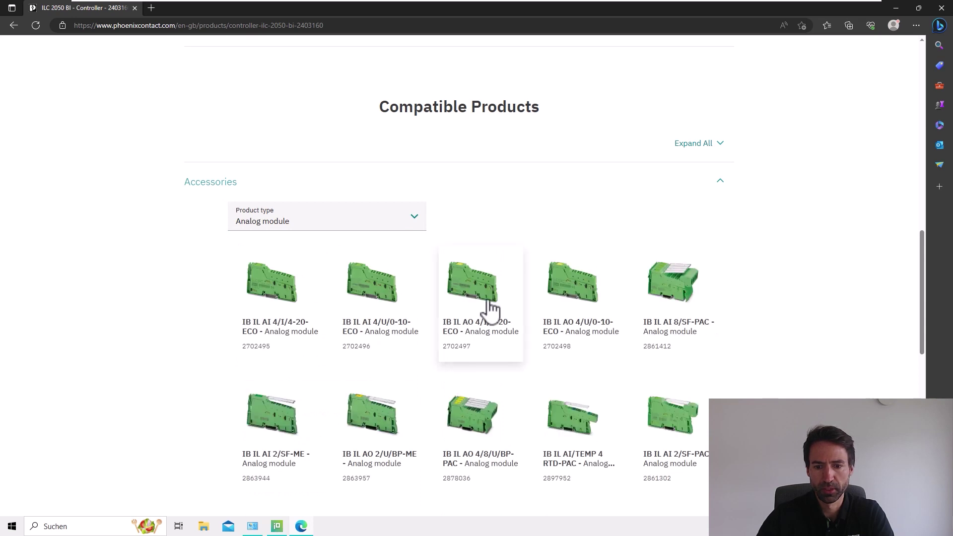
# Change the accessories' product type filter to Communication module and look through the listed modules.
pyautogui.scroll(-2, 486, 309)
pyautogui.scroll(1, 489, 308)
pyautogui.scroll(1, 489, 307)
pyautogui.click(416, 221)
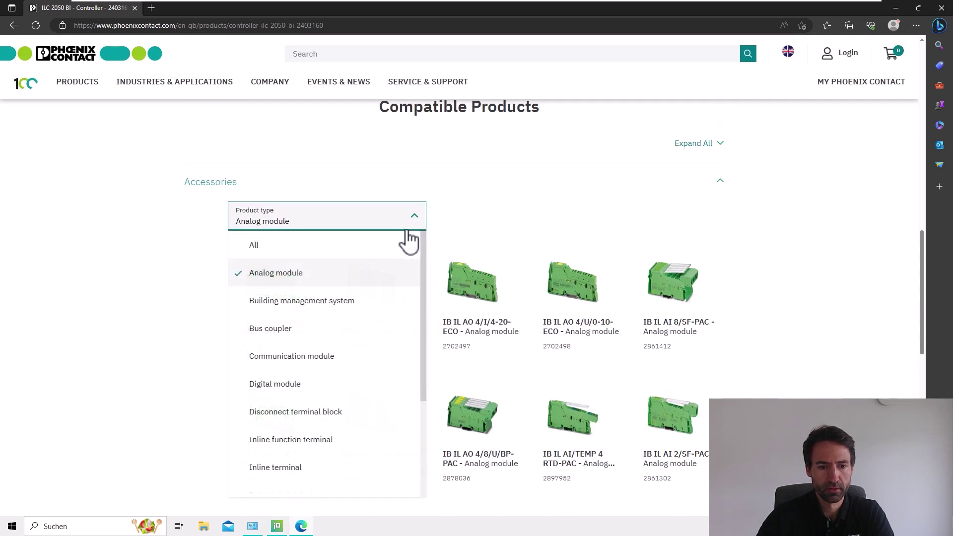
pyautogui.click(317, 356)
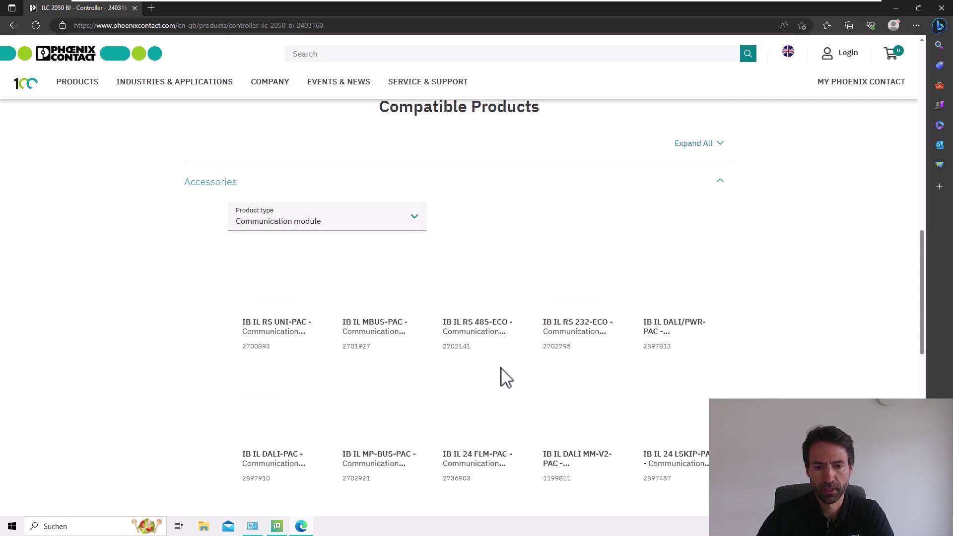
pyautogui.scroll(-3, 476, 338)
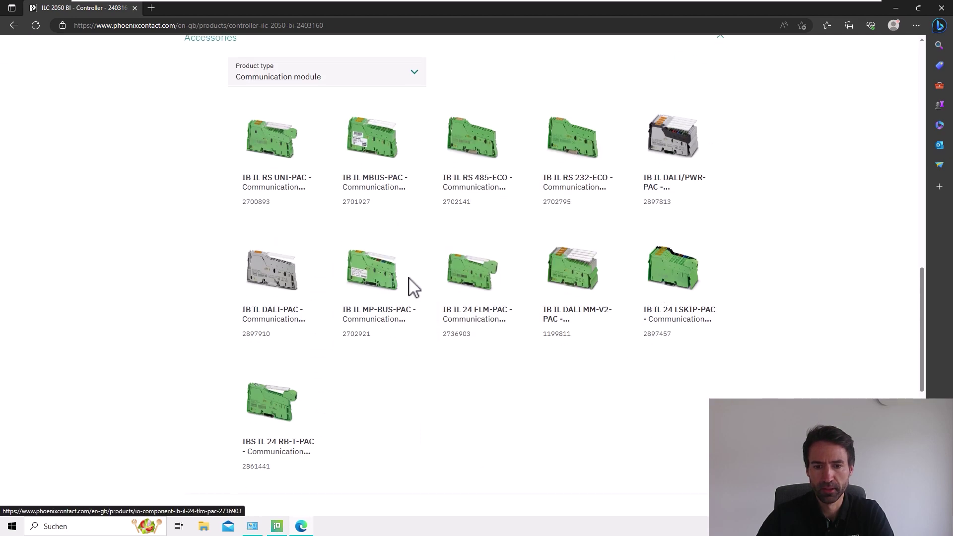
# Expand the controller's Downloads section and show its Application Note files.
pyautogui.scroll(10, 442, 278)
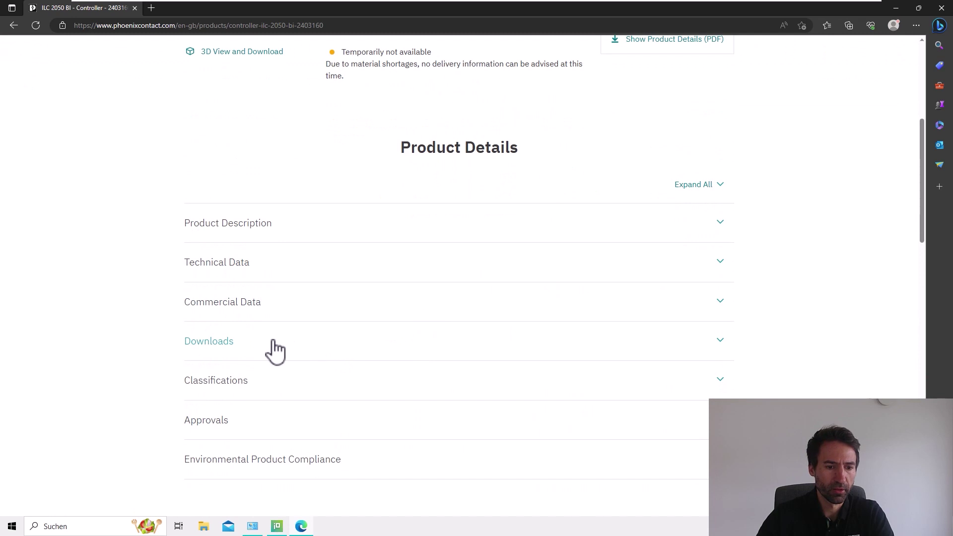
pyautogui.click(276, 348)
pyautogui.scroll(-4, 419, 330)
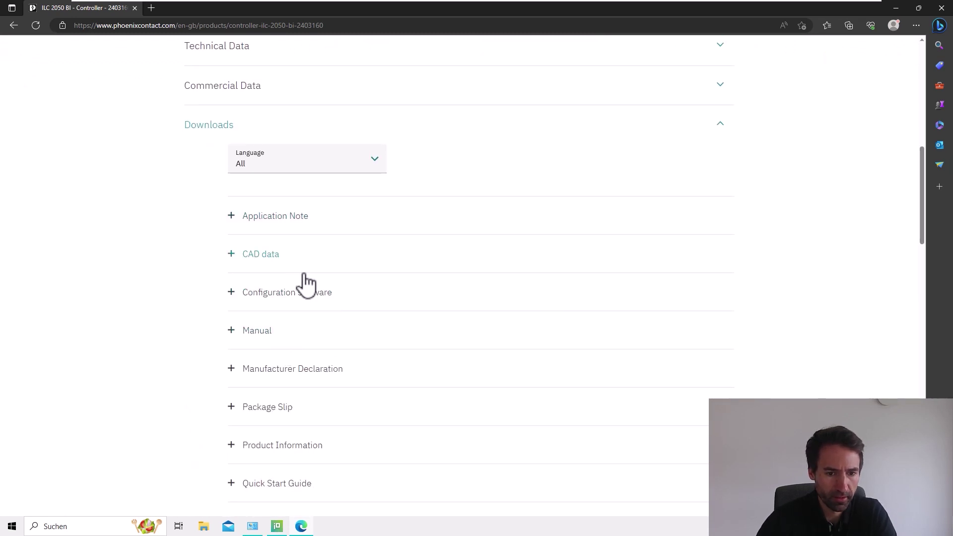
pyautogui.click(239, 225)
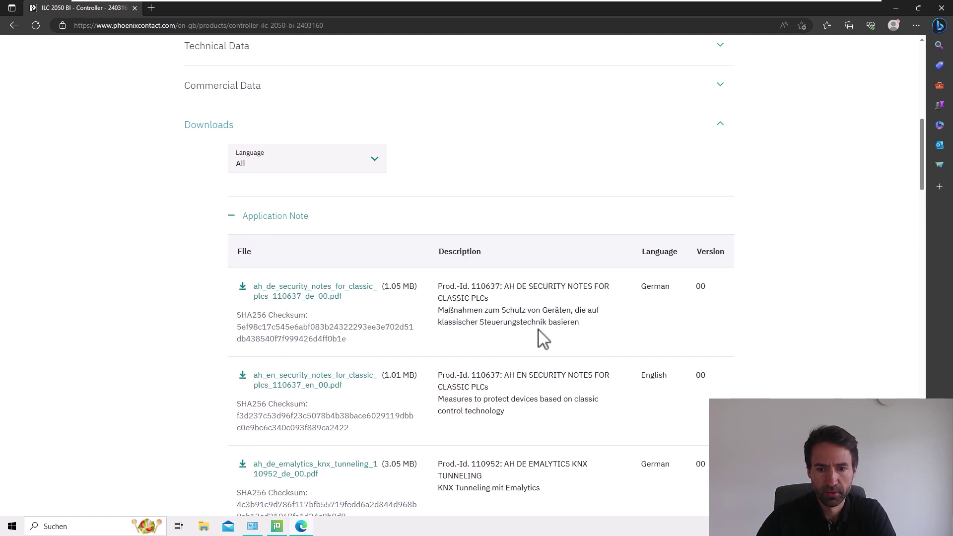
# Review the application notes, highlighting the descriptions of the German security notes and the Emalytics KNX tunneling document.
pyautogui.scroll(-2, 552, 335)
pyautogui.moveTo(542, 217); pyautogui.dragTo(598, 217)
pyautogui.scroll(-3, 579, 272)
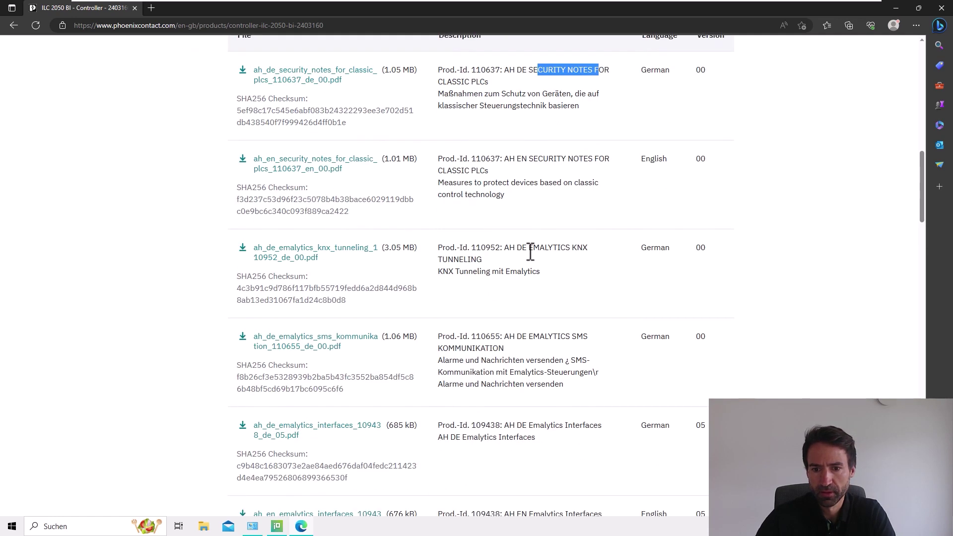
pyautogui.moveTo(505, 247); pyautogui.dragTo(484, 262)
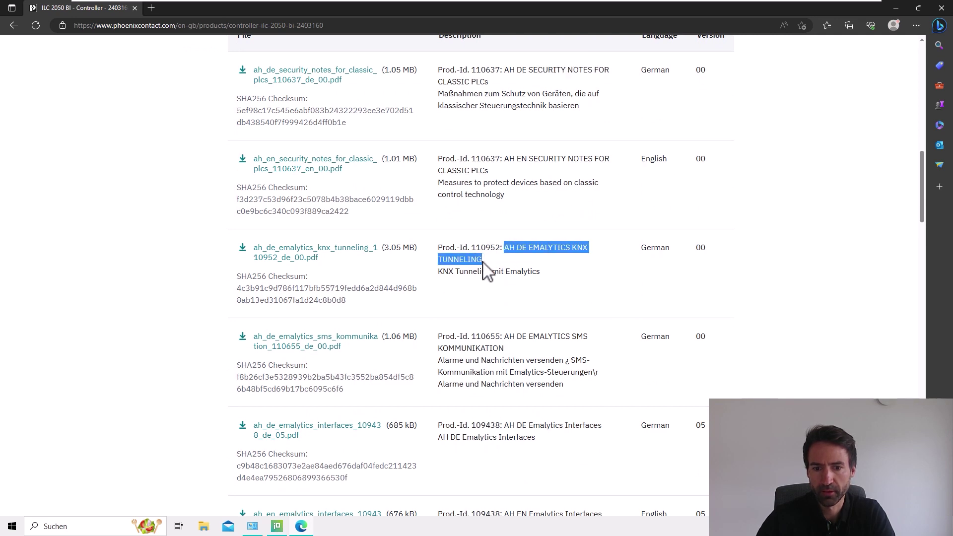
# Look further through the application notes, highlighting the German Emalytics SMS communication title and the English Emalytics Interfaces description.
pyautogui.click(484, 261)
pyautogui.scroll(-2, 546, 298)
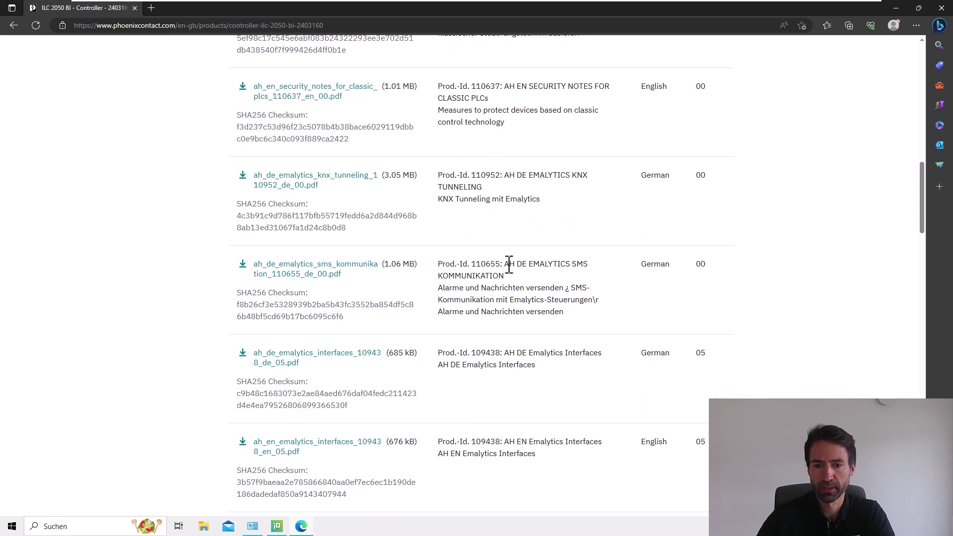
pyautogui.moveTo(506, 264); pyautogui.dragTo(517, 283)
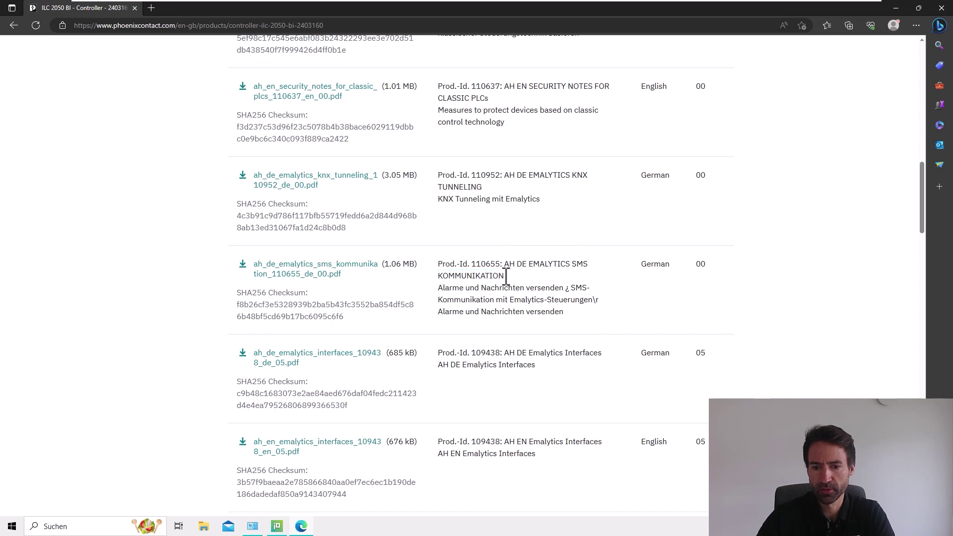
pyautogui.click(555, 338)
pyautogui.scroll(-3, 543, 233)
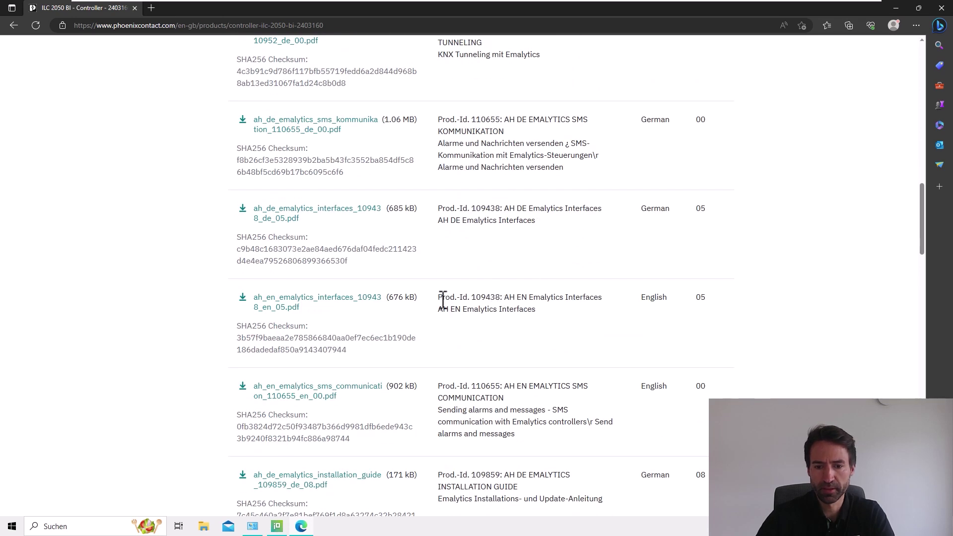
pyautogui.moveTo(440, 297); pyautogui.dragTo(548, 315)
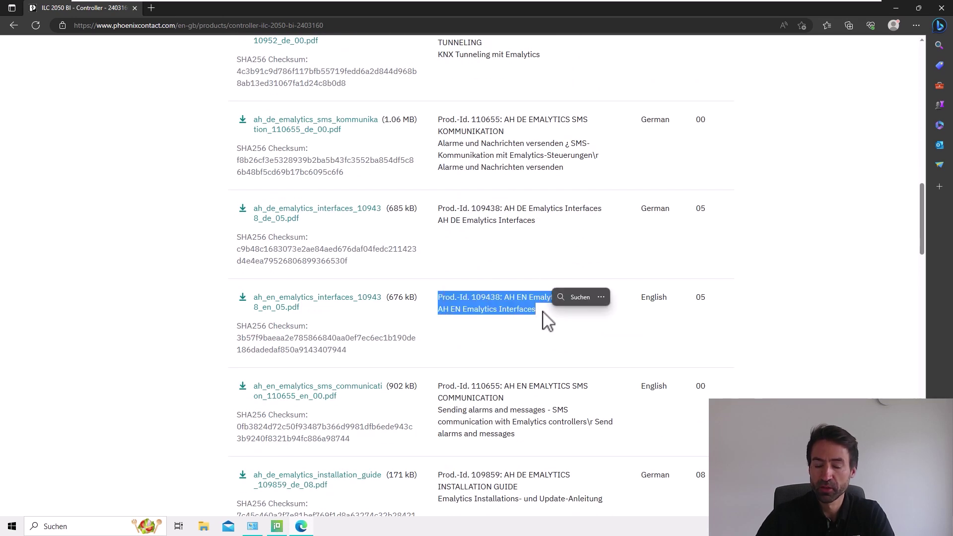
# Download the English Emalytics Interfaces PDF, open it and go to the Figure 1 system diagram on page 3.
pyautogui.click(356, 307)
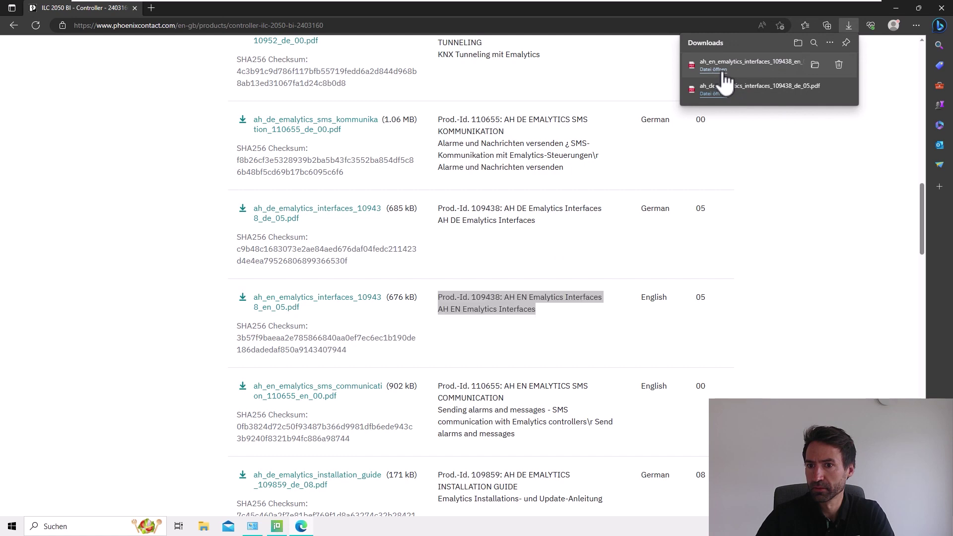
pyautogui.click(723, 72)
pyautogui.scroll(-15, 450, 193)
pyautogui.scroll(-6, 451, 196)
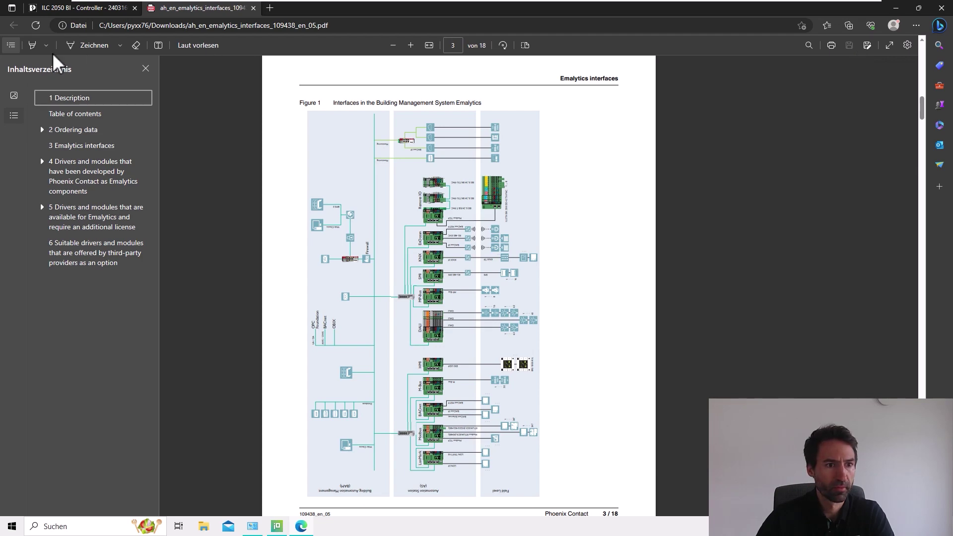
# Rotate the interfaces diagram to landscape and examine its bus systems closely, pointing out the M-Bus controller and its field devices.
pyautogui.click(503, 46)
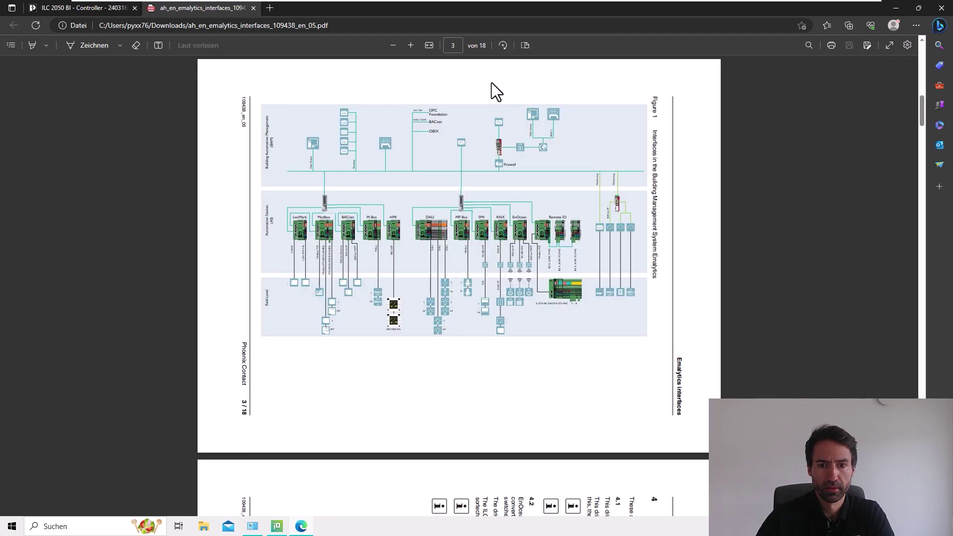
pyautogui.keyDown('ctrl'); pyautogui.scroll(2, 378, 252); pyautogui.keyUp('ctrl')
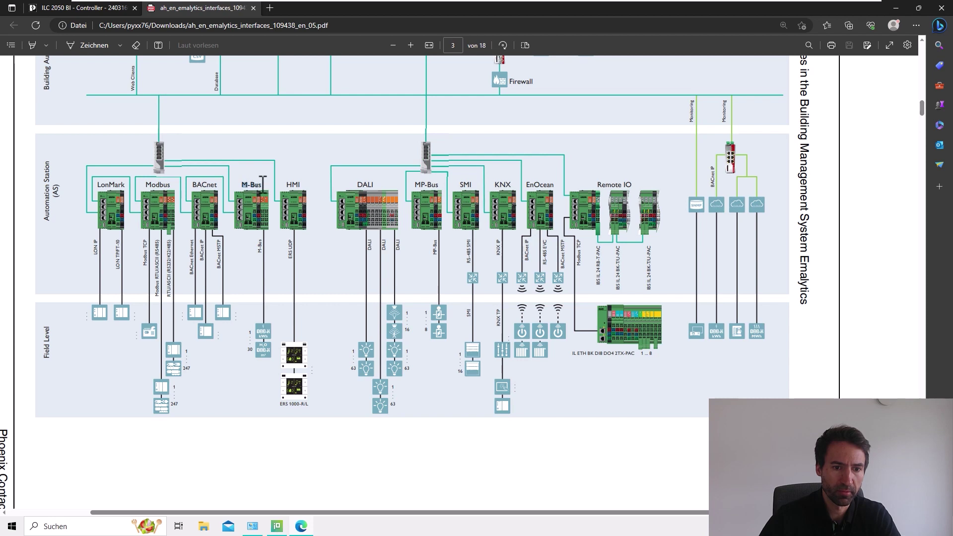
pyautogui.moveTo(262, 182); pyautogui.dragTo(271, 208)
pyautogui.click(263, 191)
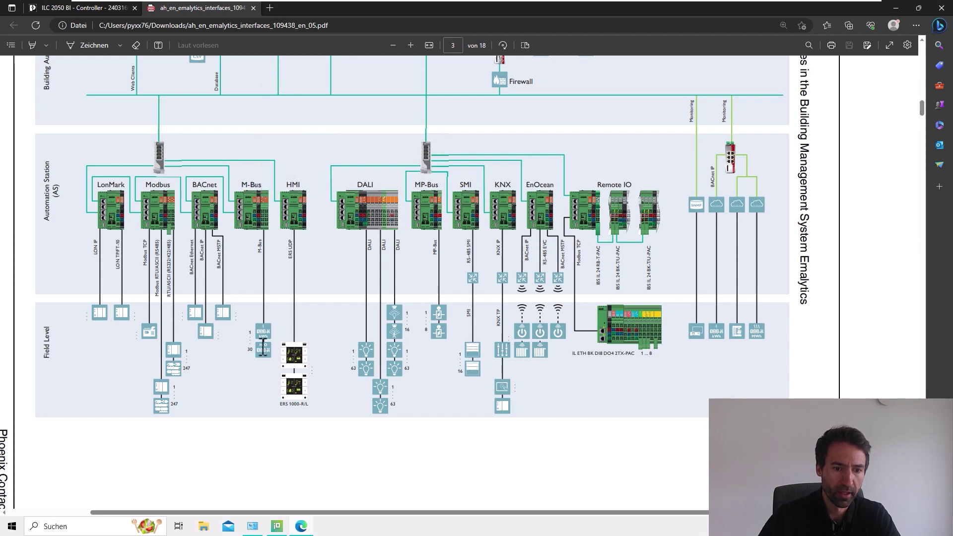
pyautogui.doubleClick(253, 350)
pyautogui.click(250, 335)
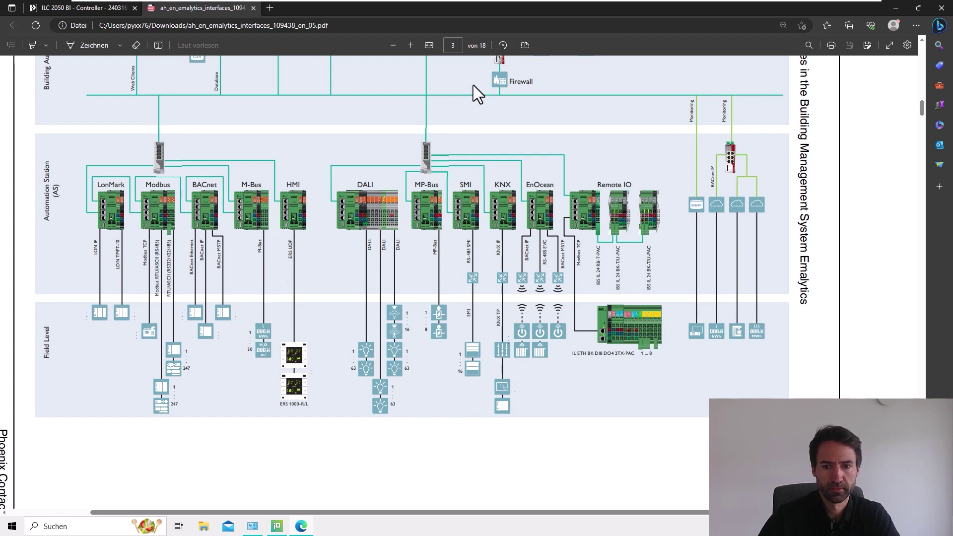
# Return to the controller's product page and highlight the description of the English Emalytics Installation and Update Guide.
pyautogui.click(110, 8)
pyautogui.scroll(-3, 437, 278)
pyautogui.scroll(-3, 427, 303)
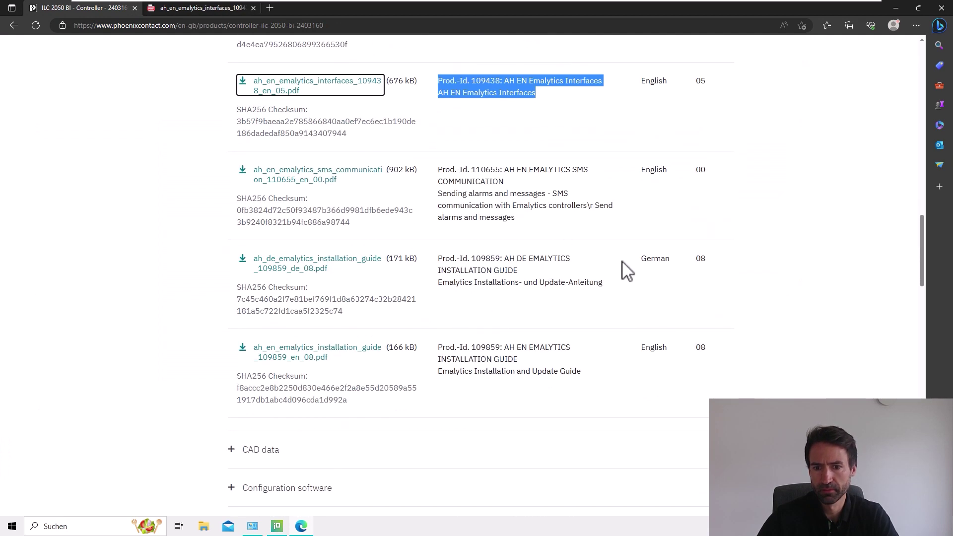
pyautogui.scroll(-4, 551, 281)
pyautogui.scroll(1, 526, 179)
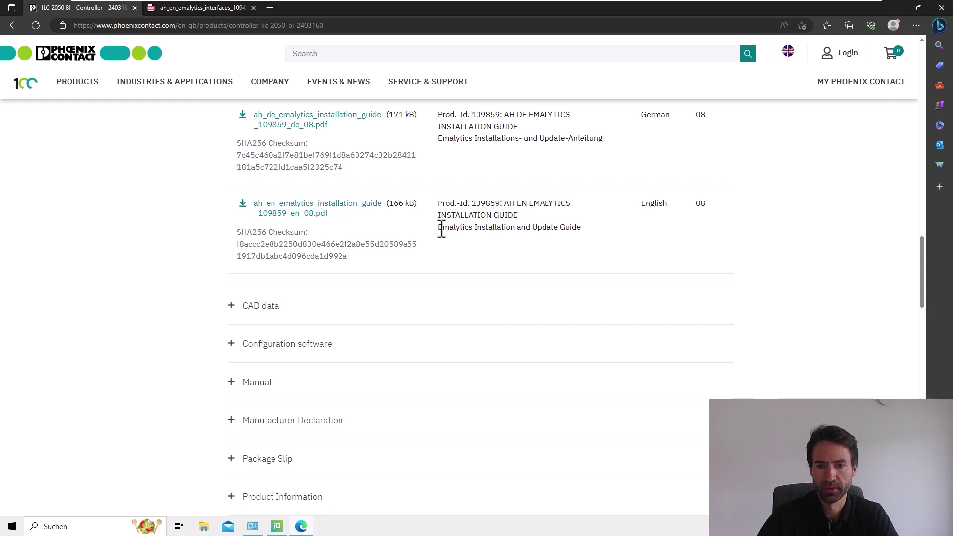
pyautogui.moveTo(441, 230); pyautogui.dragTo(580, 229)
pyautogui.click(582, 230)
pyautogui.tripleClick(580, 228)
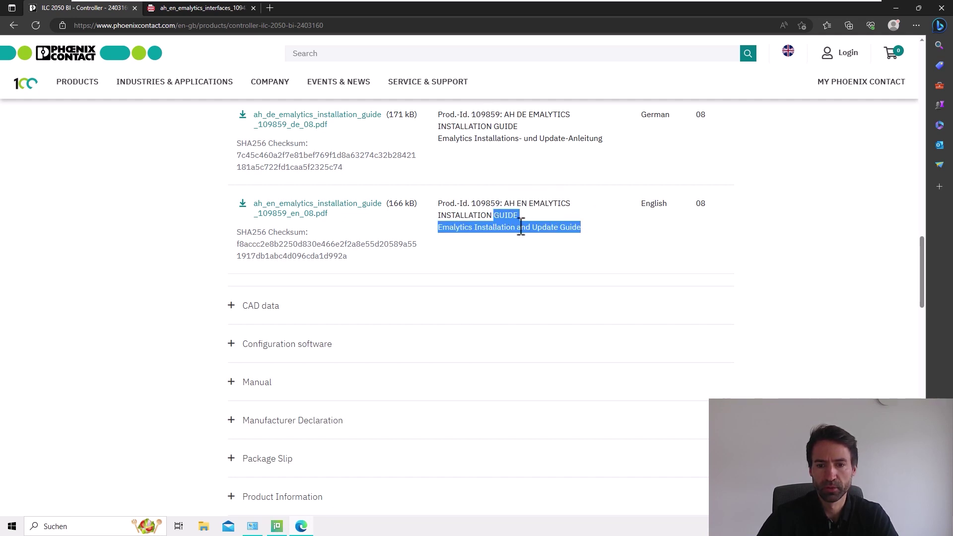
pyautogui.click(583, 230)
# Expand the Quick Start Guide files and highlight the English licensing FAQ and the English Emalytics ILC 2050 BI guide.
pyautogui.scroll(-3, 587, 238)
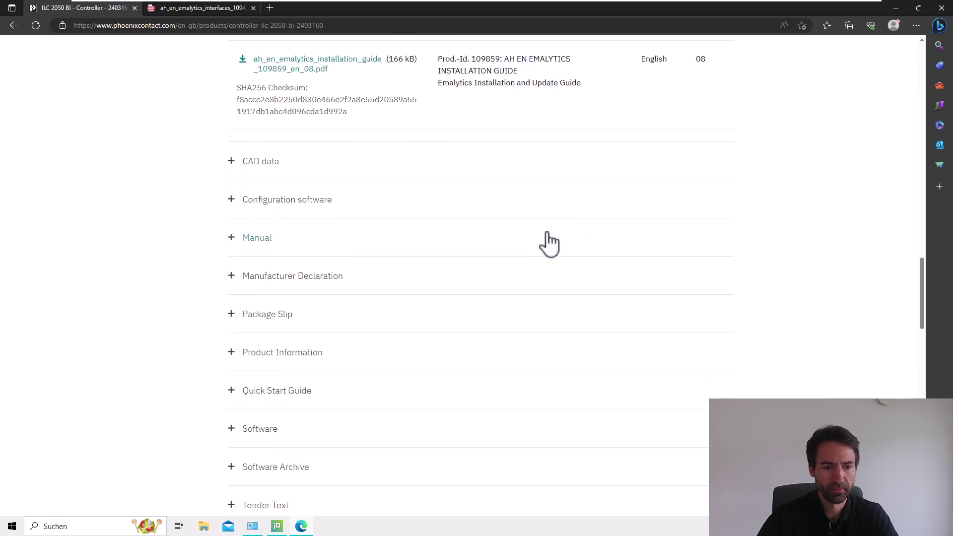
pyautogui.click(245, 392)
pyautogui.scroll(-4, 561, 275)
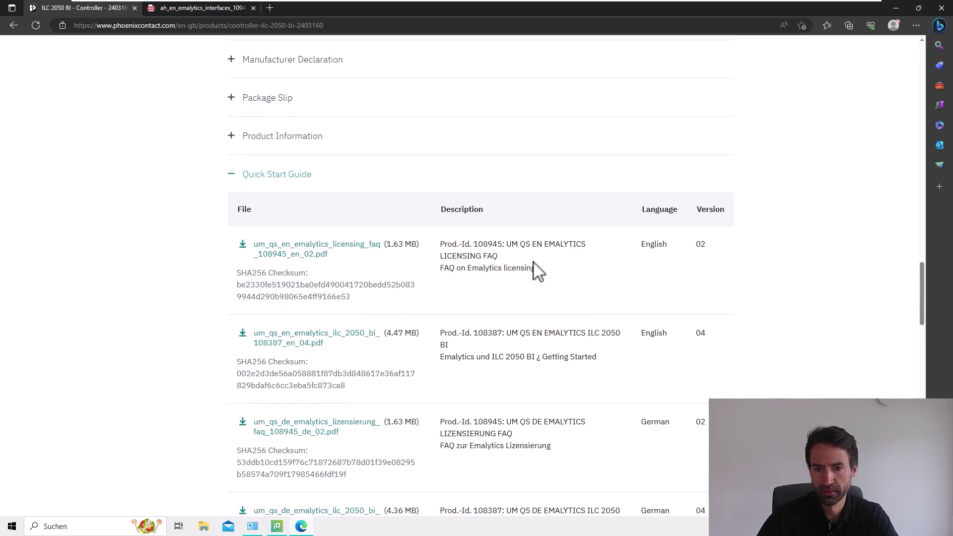
pyautogui.scroll(-1, 511, 271)
pyautogui.moveTo(499, 185); pyautogui.dragTo(445, 184)
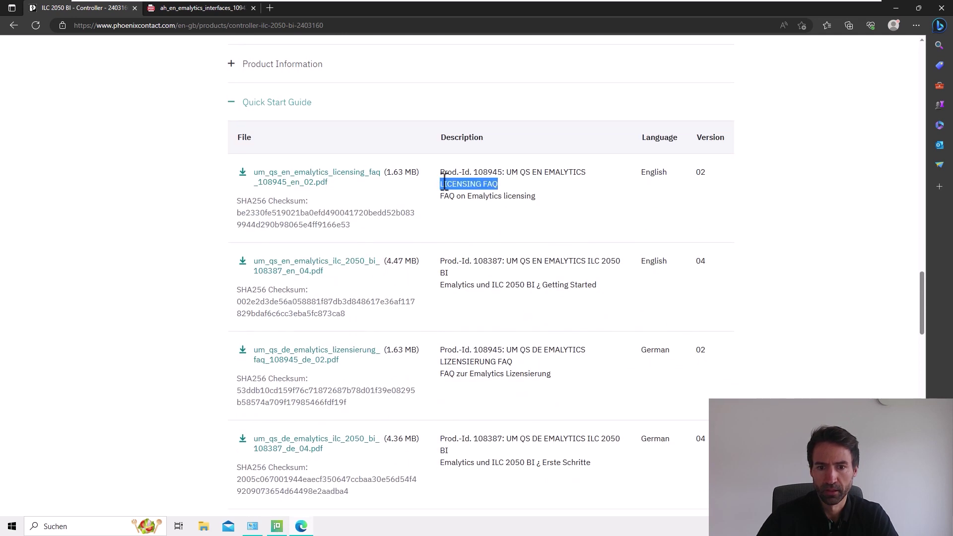
pyautogui.click(502, 188)
pyautogui.moveTo(500, 185); pyautogui.dragTo(440, 191)
pyautogui.click(446, 188)
pyautogui.scroll(-1, 592, 319)
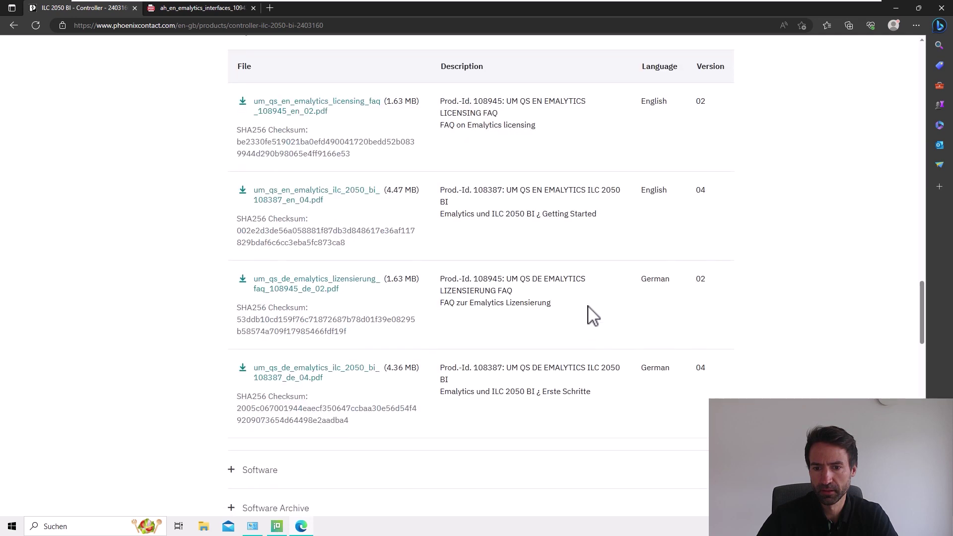
pyautogui.moveTo(620, 189); pyautogui.dragTo(531, 197)
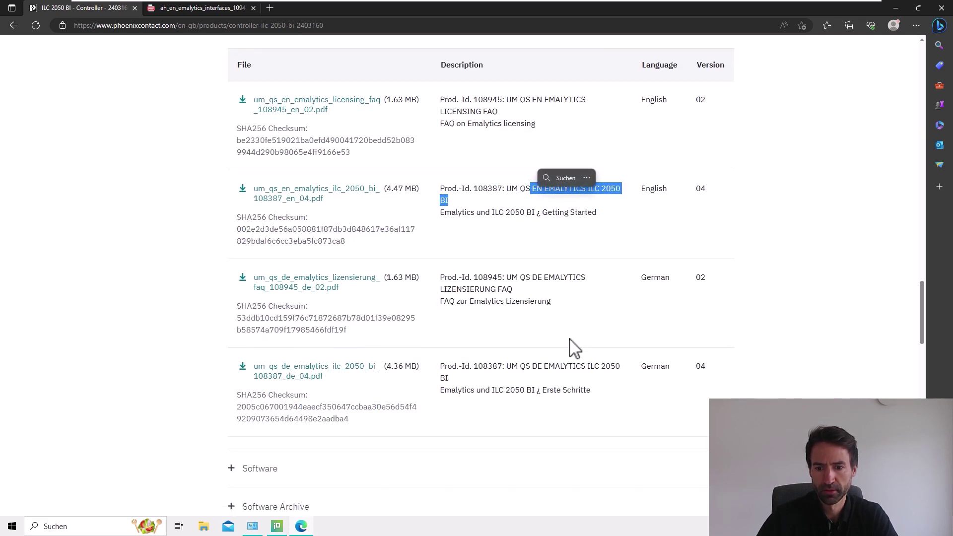
# Expand the Software downloads and highlight the description of the Niagara add-on installation for the ILC 2050 BI.
pyautogui.scroll(-2, 570, 347)
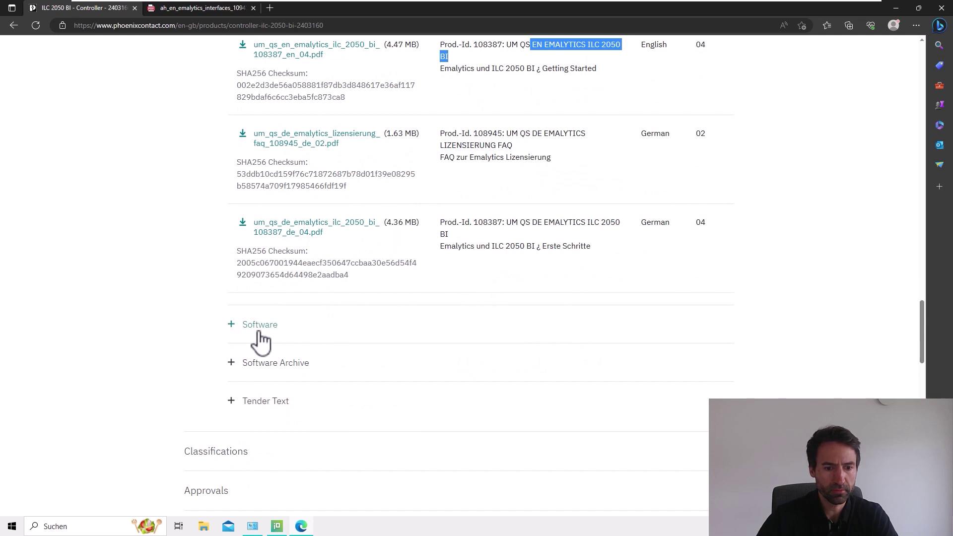
pyautogui.click(235, 326)
pyautogui.scroll(-1, 328, 345)
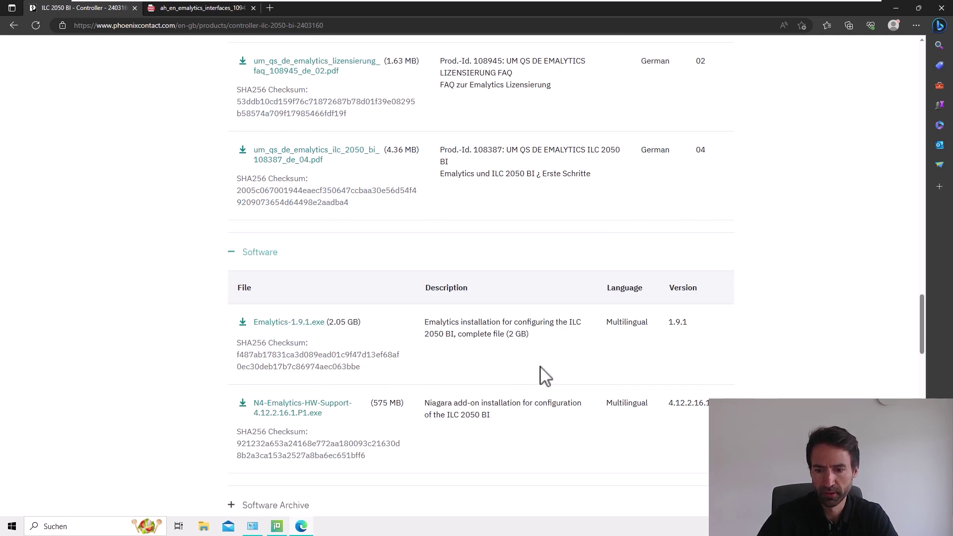
pyautogui.scroll(-1, 542, 377)
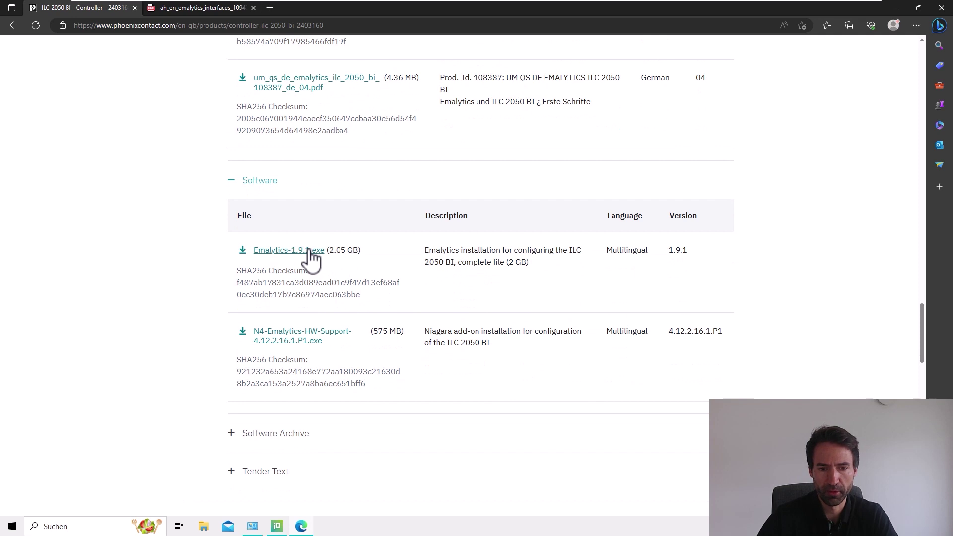
pyautogui.moveTo(491, 343); pyautogui.dragTo(430, 331)
pyautogui.moveTo(491, 346); pyautogui.dragTo(425, 331)
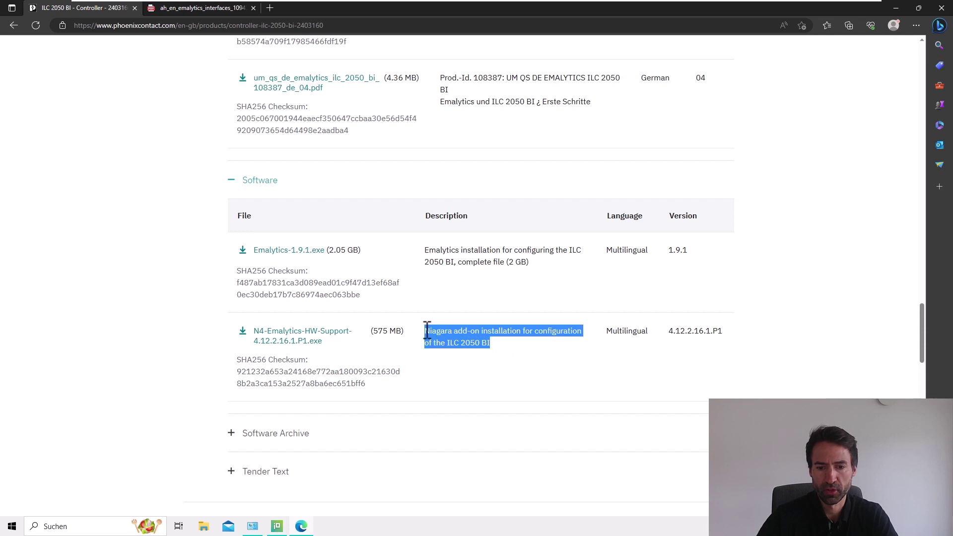
pyautogui.click(485, 342)
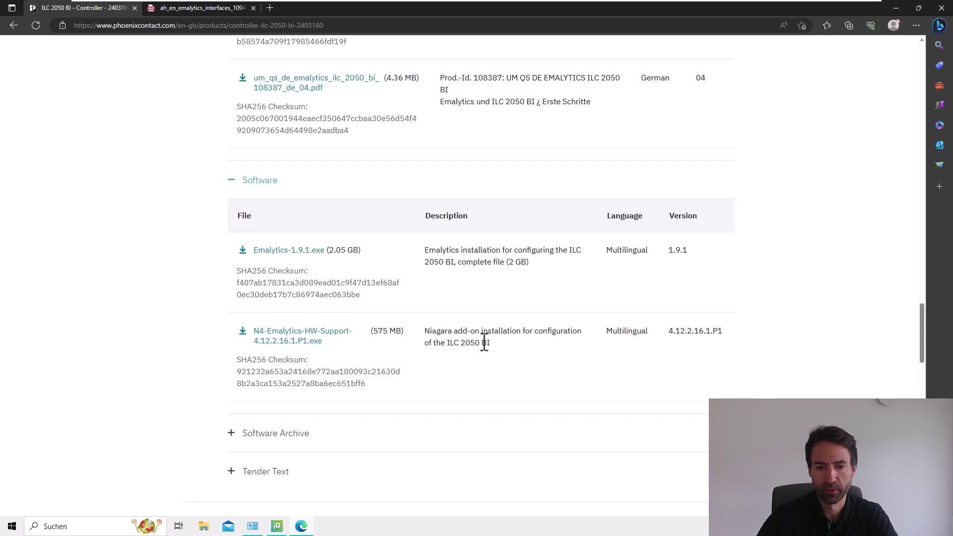
# Download the complete Emalytics installer Emalytics-1.9.1.exe.
pyautogui.click(315, 251)
pyautogui.click(301, 282)
pyautogui.click(603, 318)
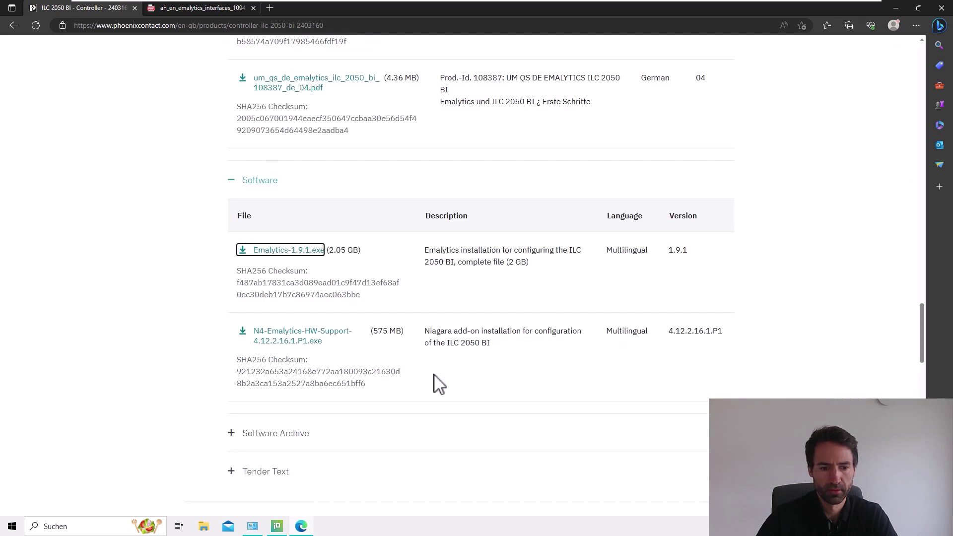
# Expand the Software Archive and look through the older Emalytics and Niagara add-on installation files.
pyautogui.scroll(-2, 344, 375)
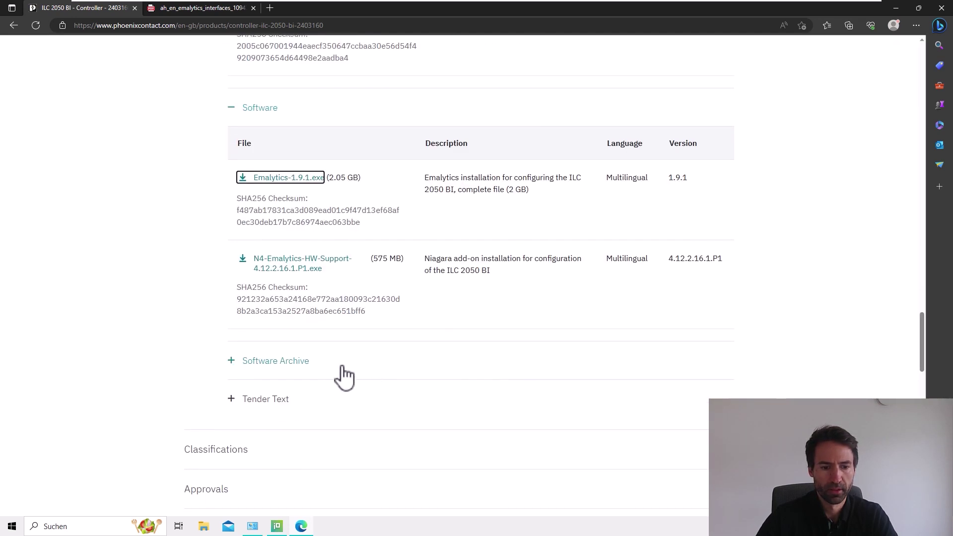
pyautogui.click(232, 363)
pyautogui.scroll(-6, 485, 366)
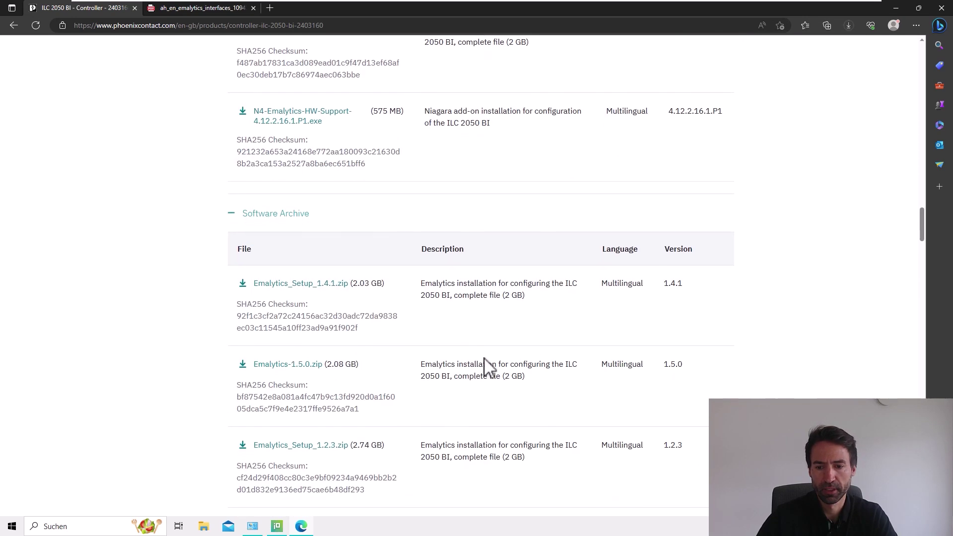
pyautogui.scroll(-6, 496, 342)
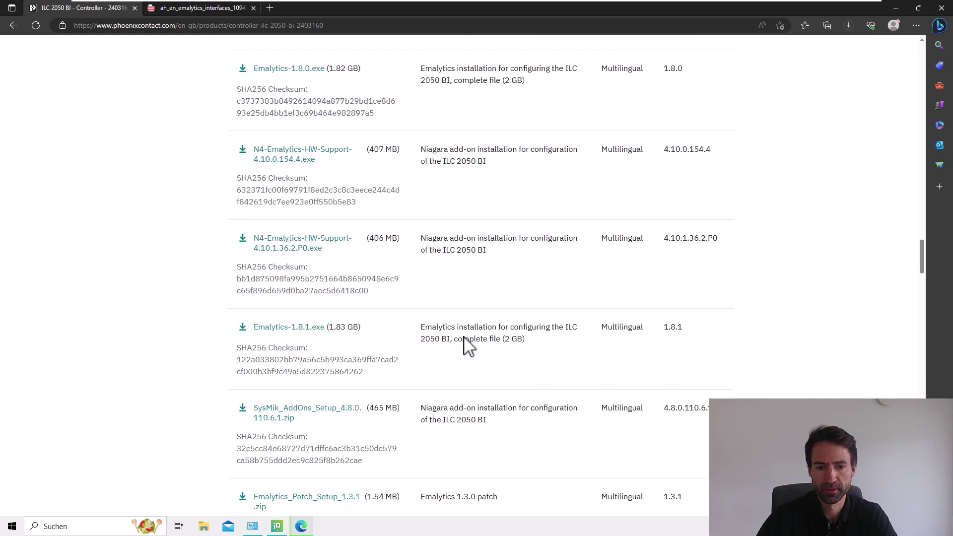
pyautogui.scroll(-7, 459, 346)
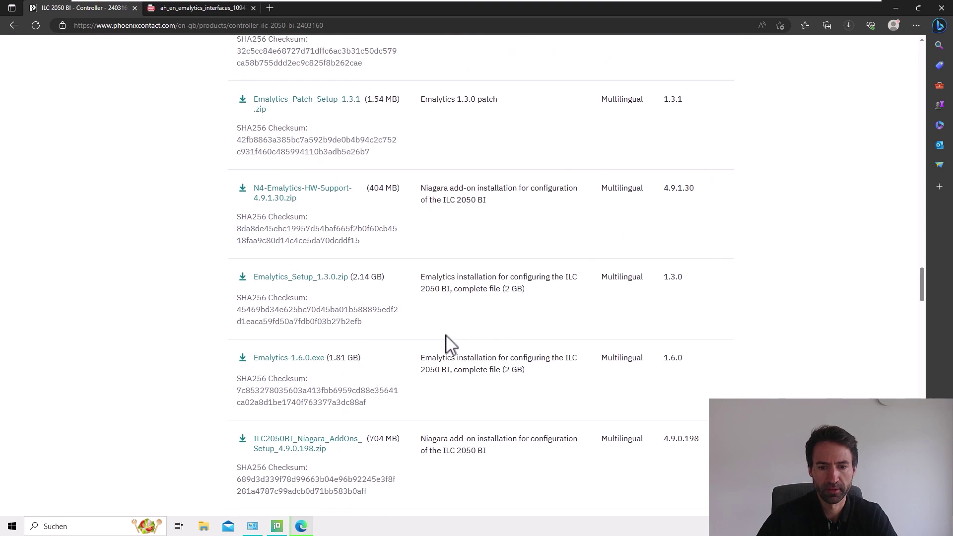
pyautogui.scroll(-20, 457, 323)
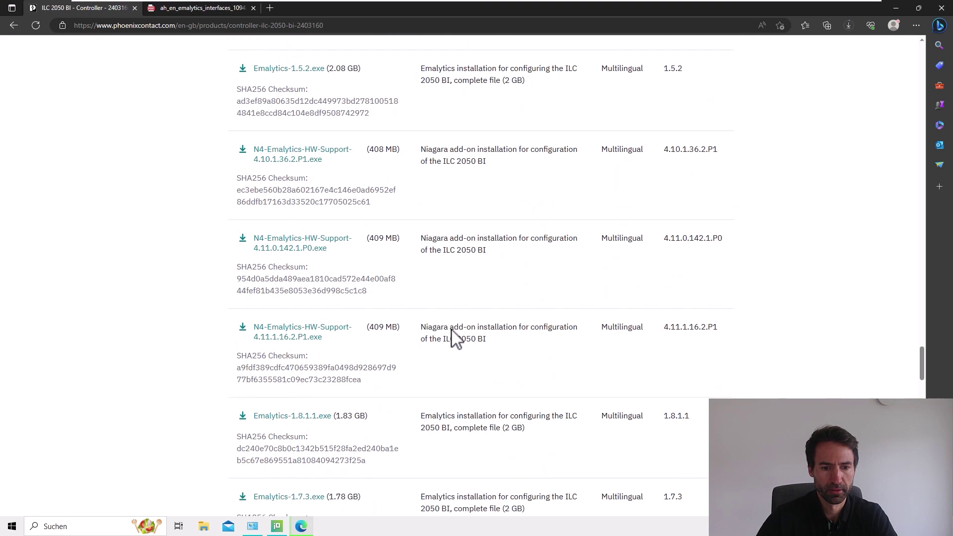
pyautogui.scroll(-3, 451, 336)
# Expand the Configuration software files in the Downloads section and highlight the PROJECT+ 3 entry.
pyautogui.scroll(20, 482, 84)
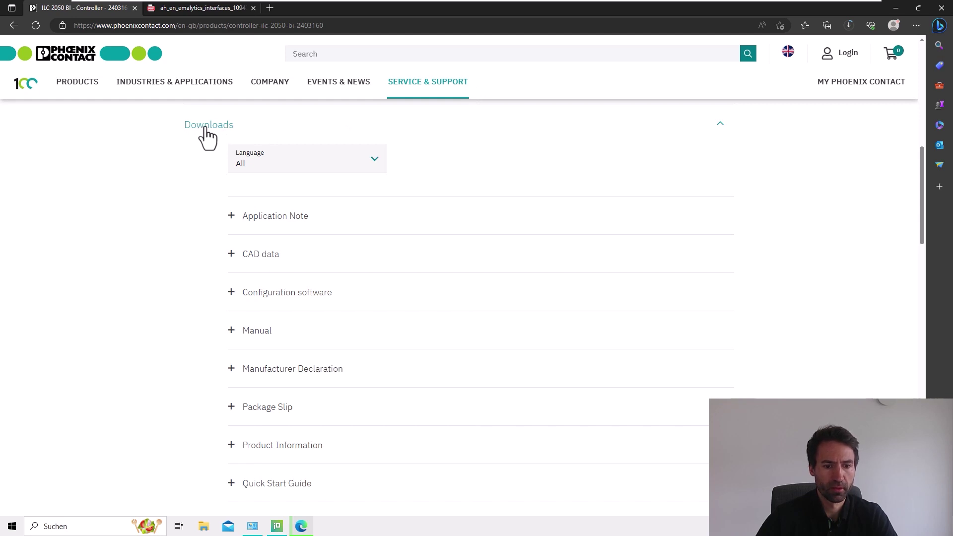
pyautogui.click(231, 293)
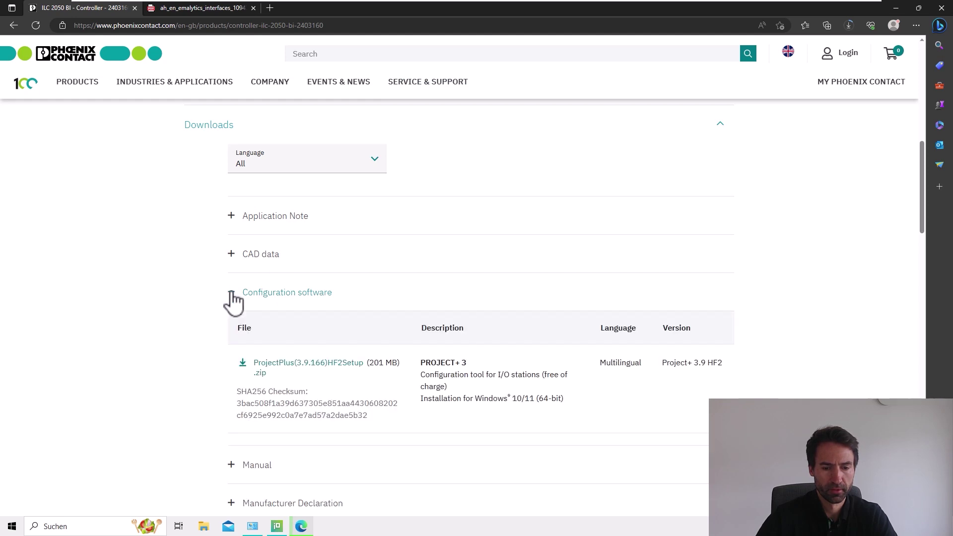
pyautogui.moveTo(421, 363); pyautogui.dragTo(469, 368)
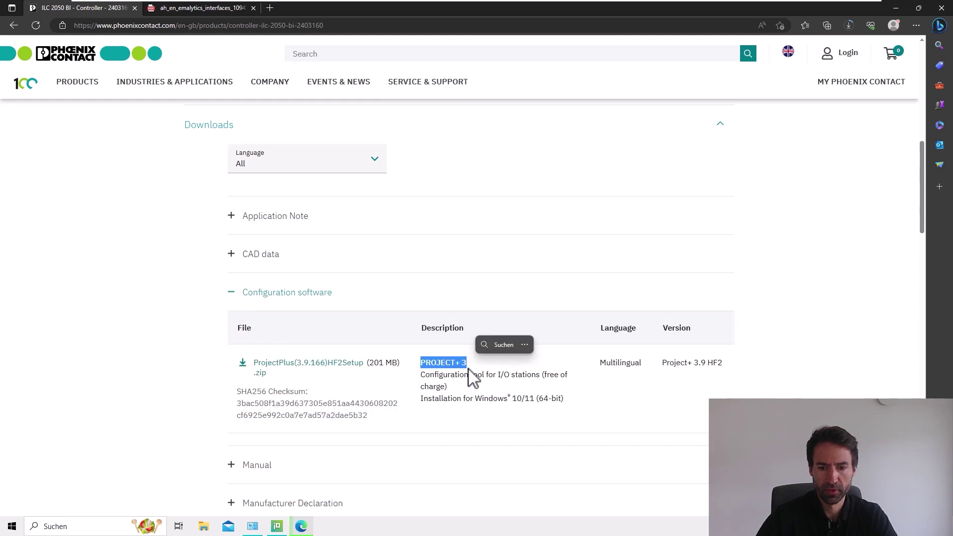
pyautogui.click(466, 379)
# Switch to File Explorer and show the Downloads folder containing the Emalytics-1.9.1.exe installer.
pyautogui.click(277, 527)
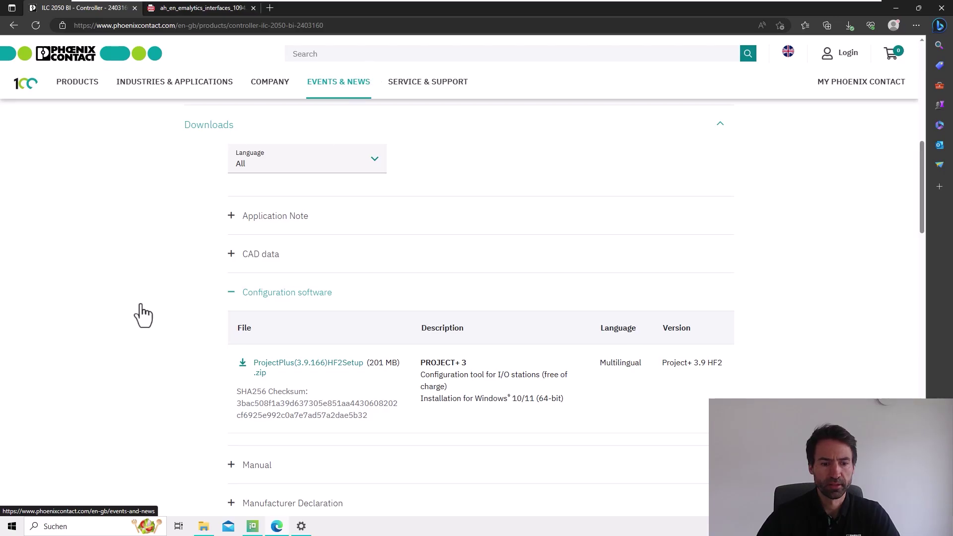
pyautogui.click(203, 525)
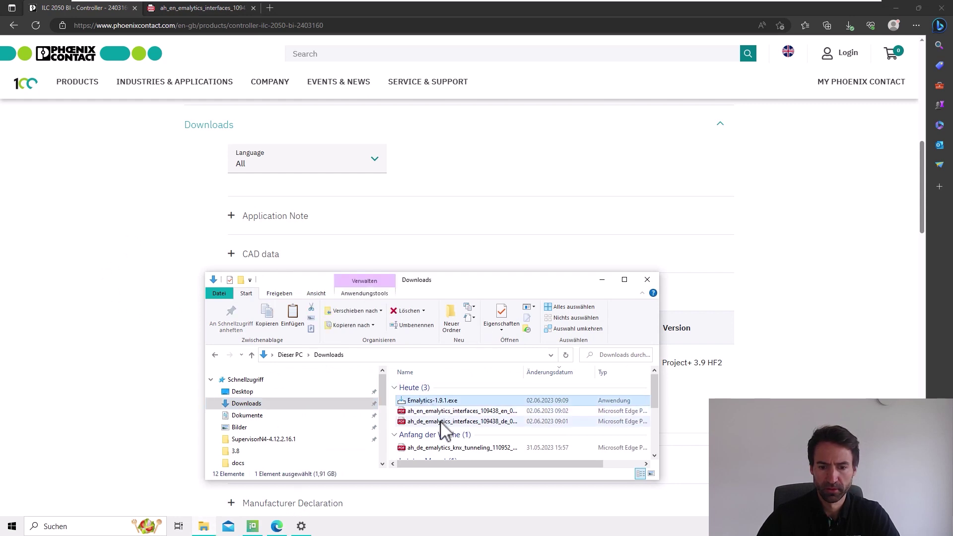
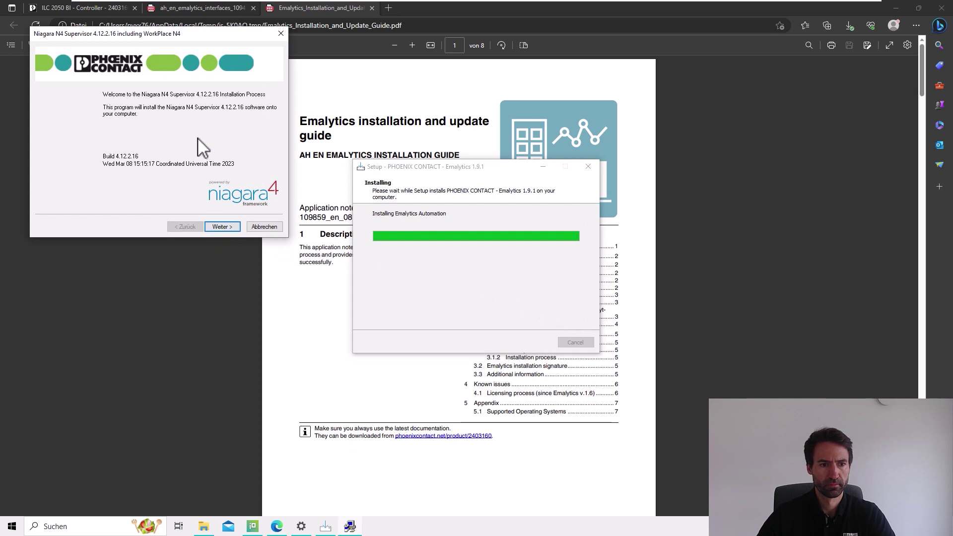
# Start the Niagara N4 Supervisor 4.12.2.16 installation and proceed to the destination folder settings.
pyautogui.click(221, 229)
pyautogui.click(229, 197)
pyautogui.click(222, 227)
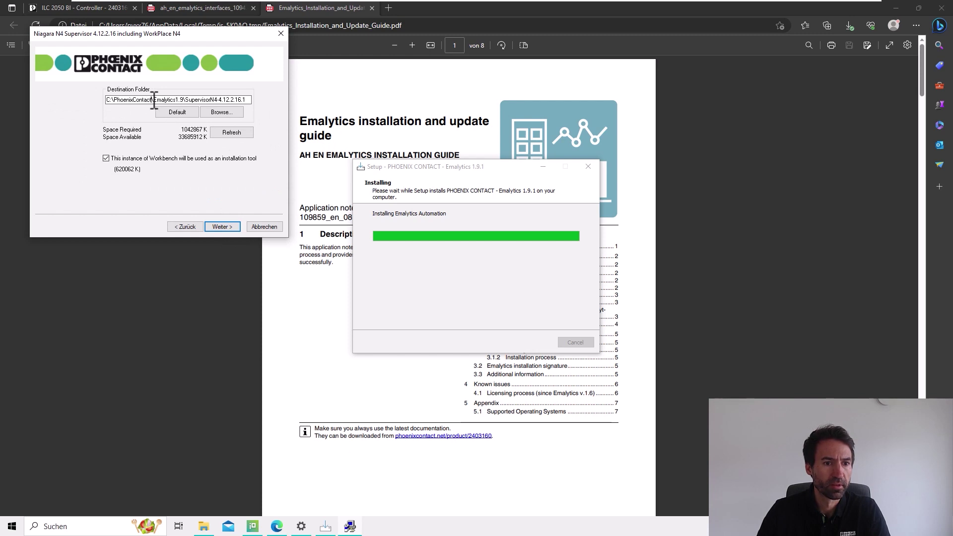
# Keep the Emalytics1.9 destination folder and the daemon user home C:\ProgramData\Niagara4.12\PhoenixContact, allowing the existing directory to be reused.
pyautogui.moveTo(153, 100)
pyautogui.mouseDown()
pyautogui.moveTo(185, 99)
pyautogui.moveTo(160, 99)
pyautogui.mouseUp()
pyautogui.click(184, 99)
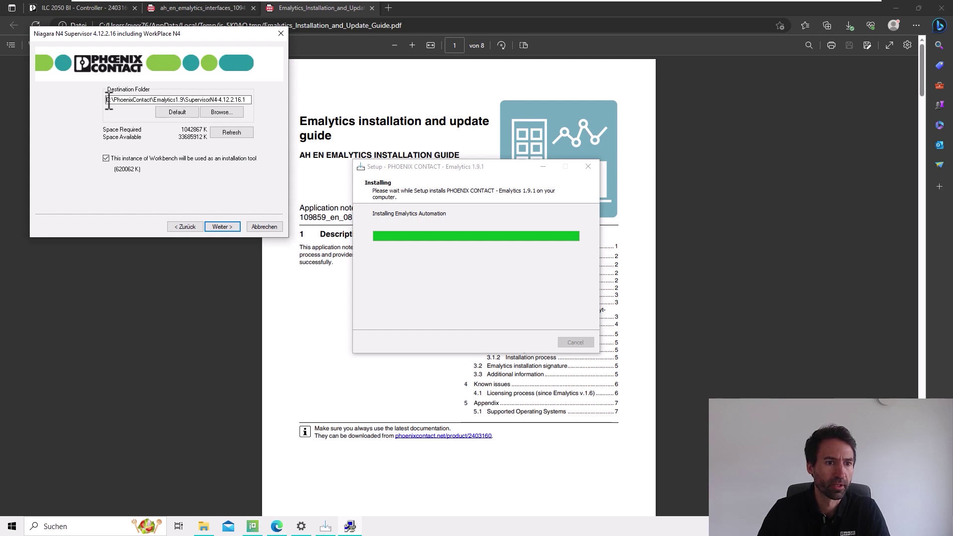
pyautogui.moveTo(113, 99); pyautogui.dragTo(154, 100)
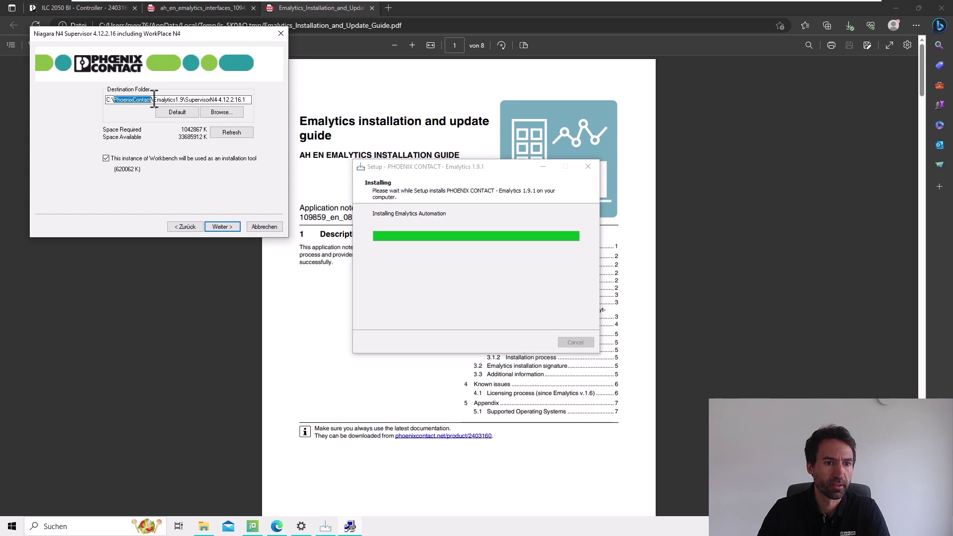
pyautogui.click(154, 99)
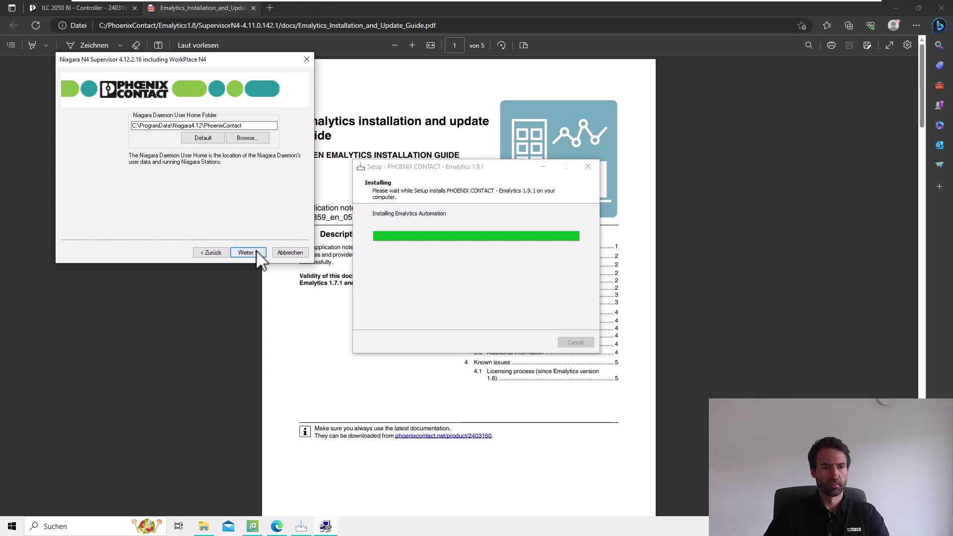
pyautogui.click(256, 251)
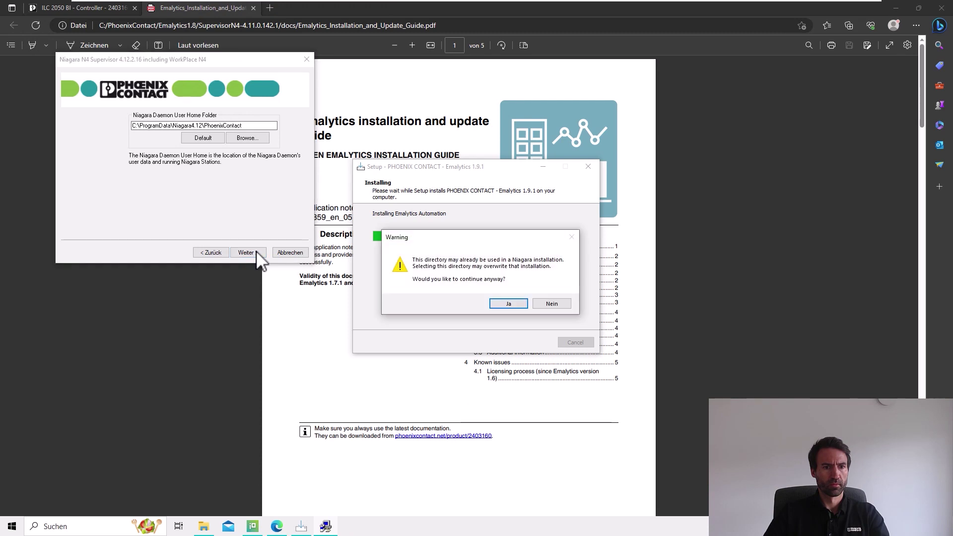
pyautogui.click(508, 303)
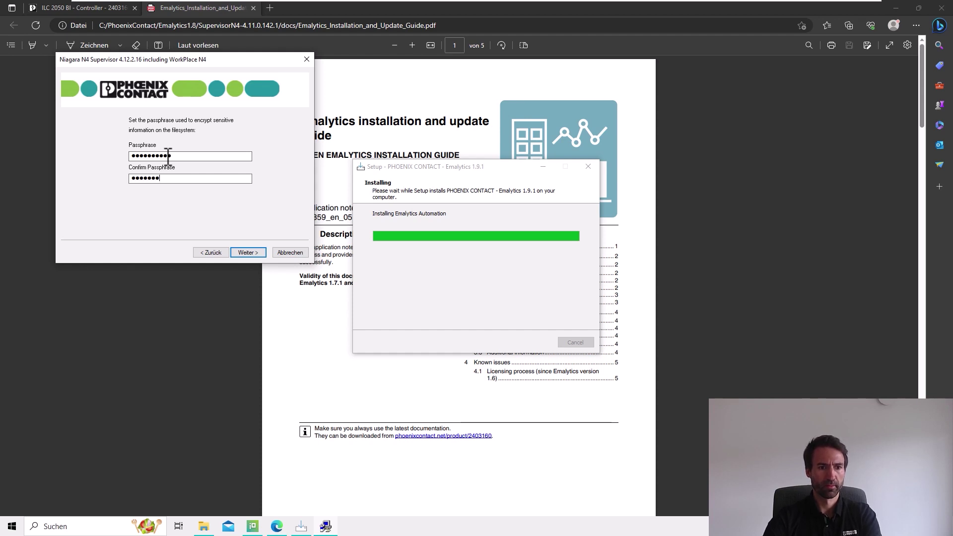
# Enter and confirm the passphrase used to encrypt sensitive information on the filesystem, and continue the setup.
pyautogui.click(200, 179)
pyautogui.write('*')
pyautogui.moveTo(185, 179); pyautogui.dragTo(133, 177)
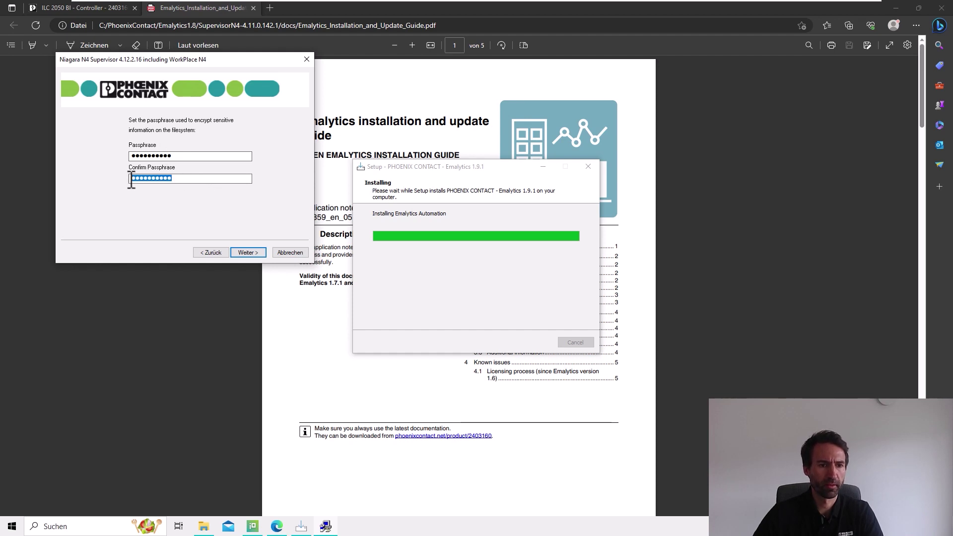
pyautogui.moveTo(179, 156); pyautogui.dragTo(126, 156)
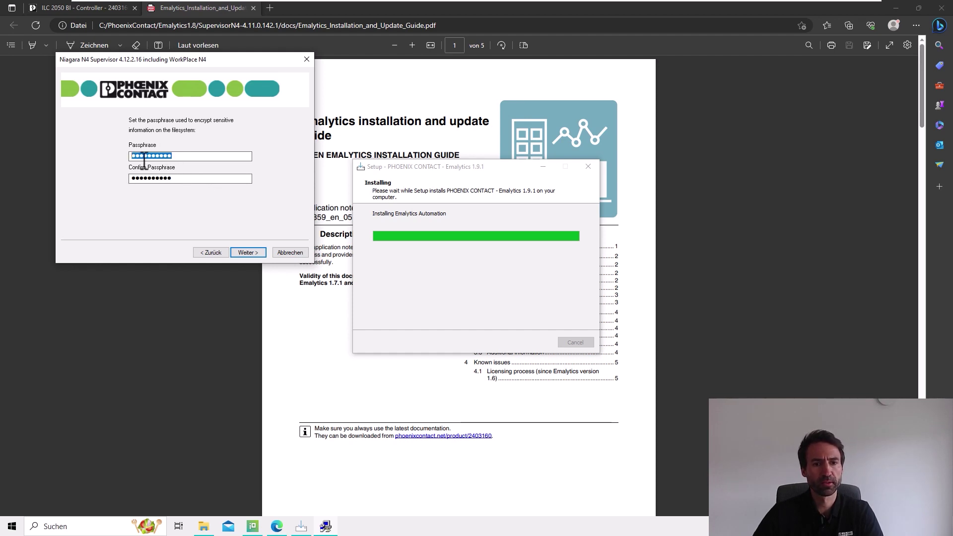
pyautogui.click(184, 158)
pyautogui.moveTo(196, 156); pyautogui.dragTo(132, 155)
pyautogui.click(196, 156)
pyautogui.moveTo(200, 158); pyautogui.dragTo(161, 155)
pyautogui.click(190, 155)
pyautogui.click(186, 156)
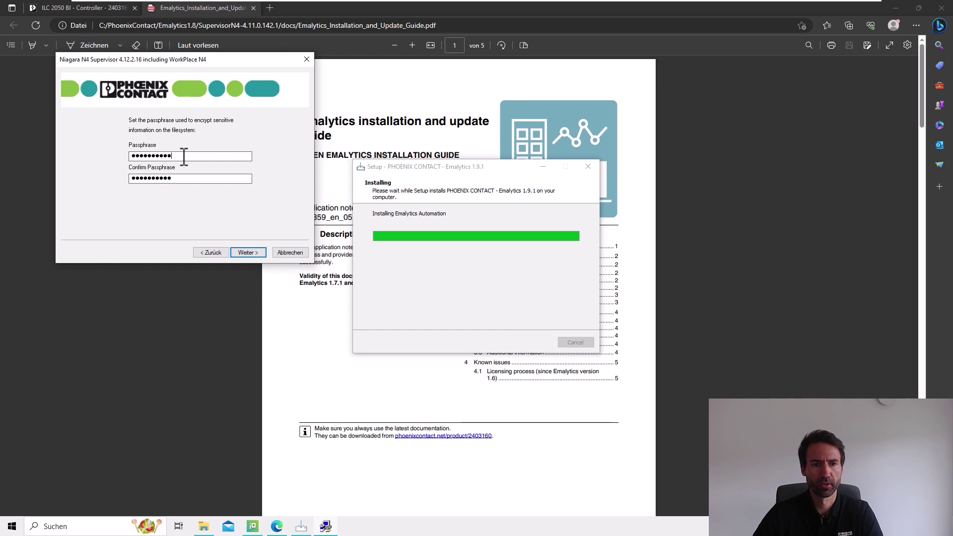
pyautogui.click(252, 252)
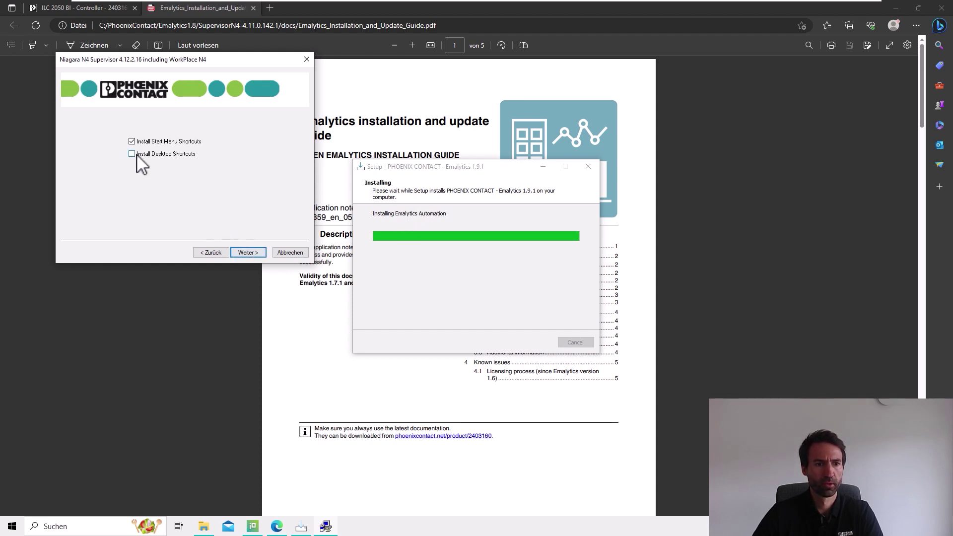
# Include desktop shortcuts and finish the Niagara installation with the Platform Daemon installed and started.
pyautogui.click(133, 154)
pyautogui.click(248, 251)
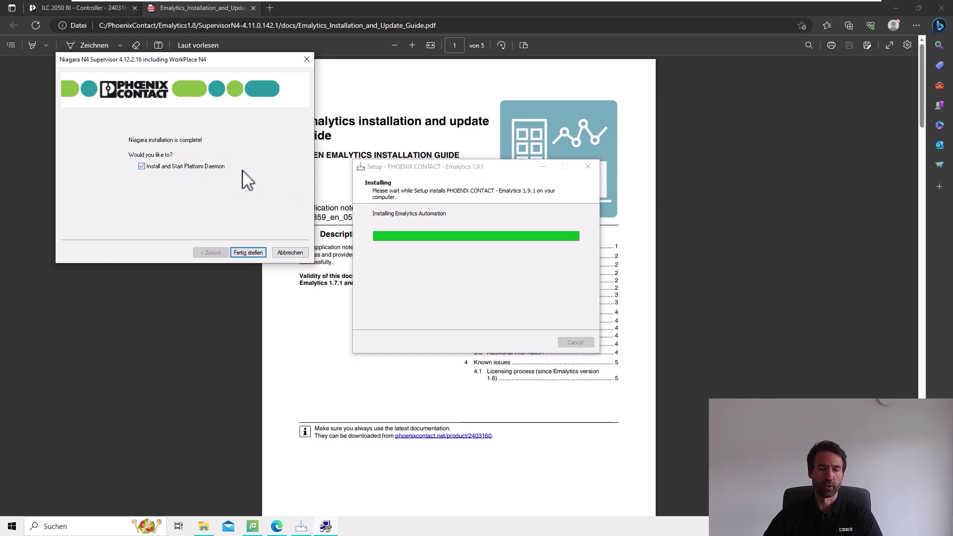
pyautogui.click(252, 252)
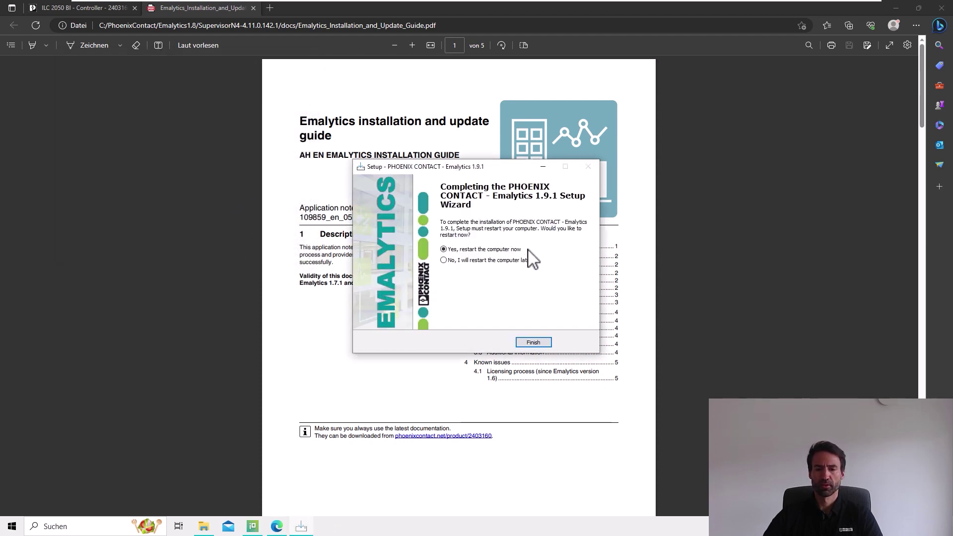
# Finish the Emalytics 1.9.1 setup with an immediate computer restart and sign back in with the account password.
pyautogui.click(534, 344)
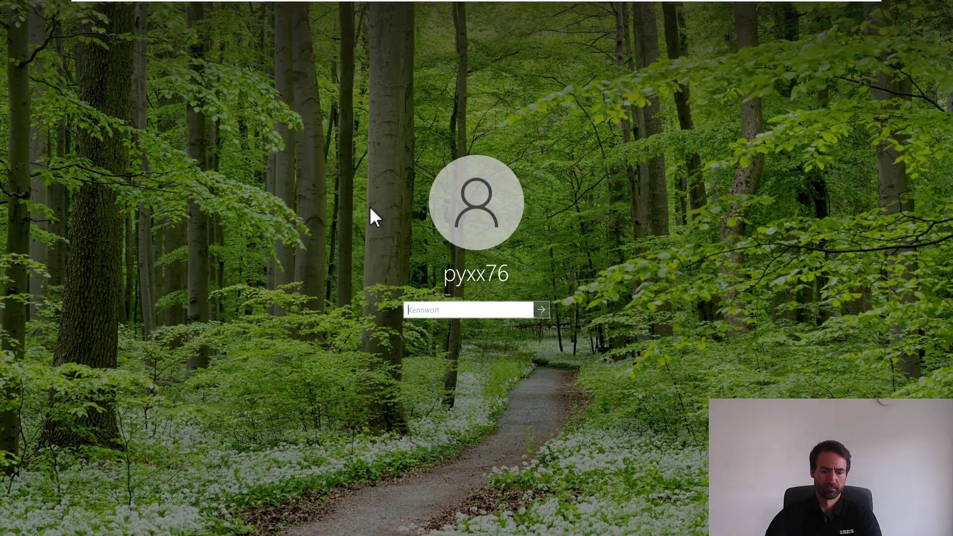
pyautogui.press('Return')
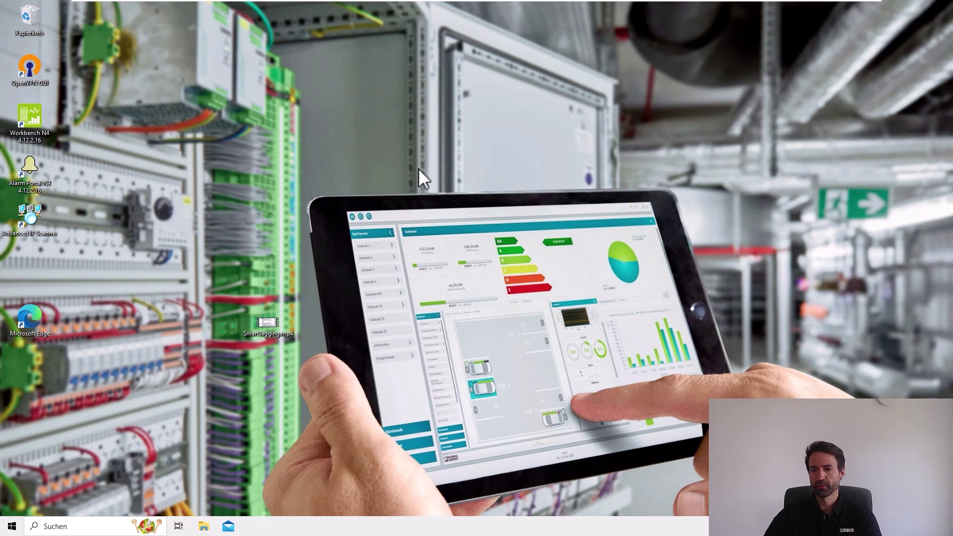
# Open the Manuals folder of the Emalytics 1.9 program group and maximize its window.
pyautogui.click(12, 525)
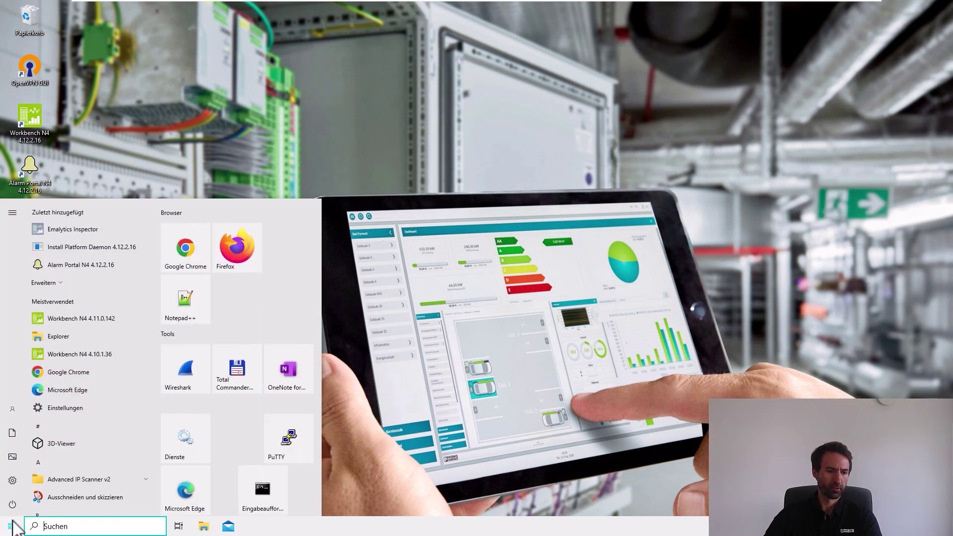
pyautogui.scroll(-5, 124, 379)
pyautogui.scroll(-3, 131, 385)
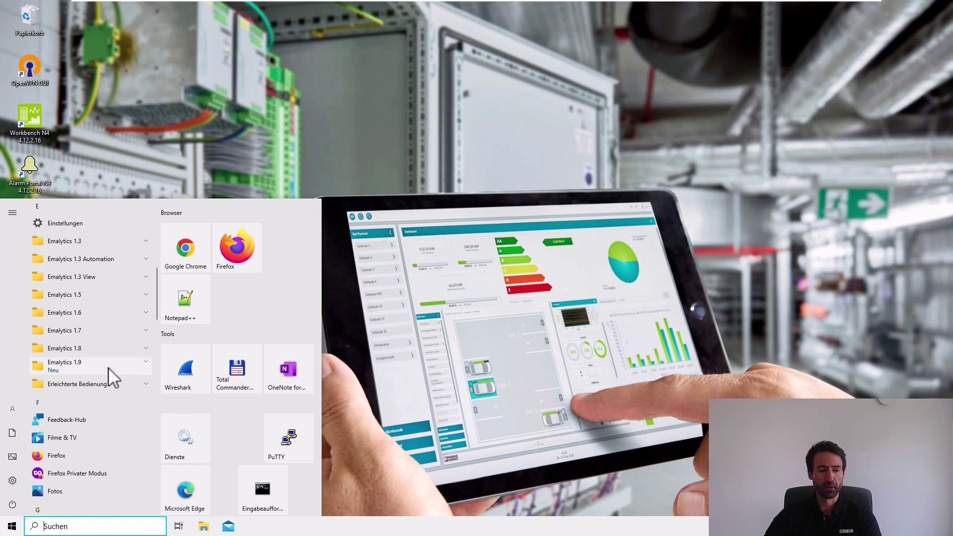
pyautogui.click(126, 366)
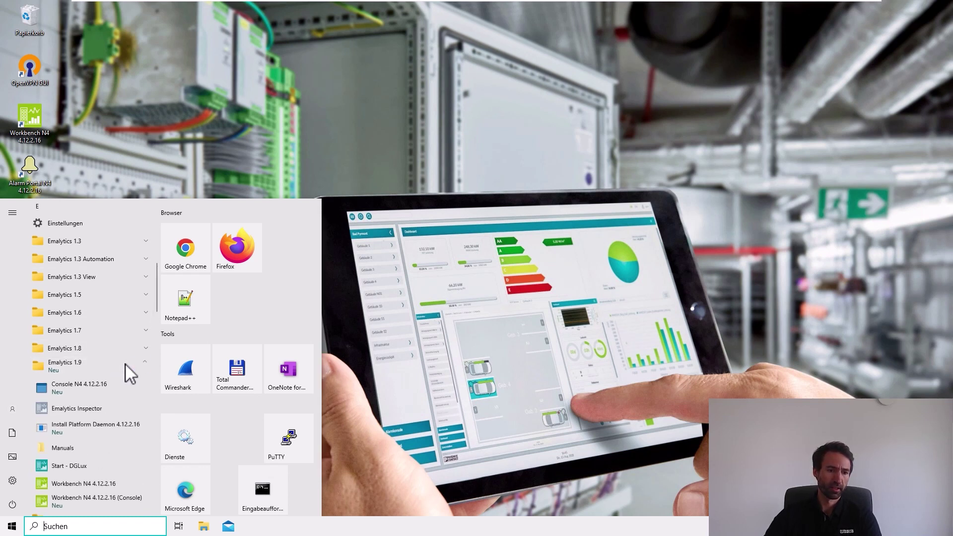
pyautogui.scroll(-1, 117, 366)
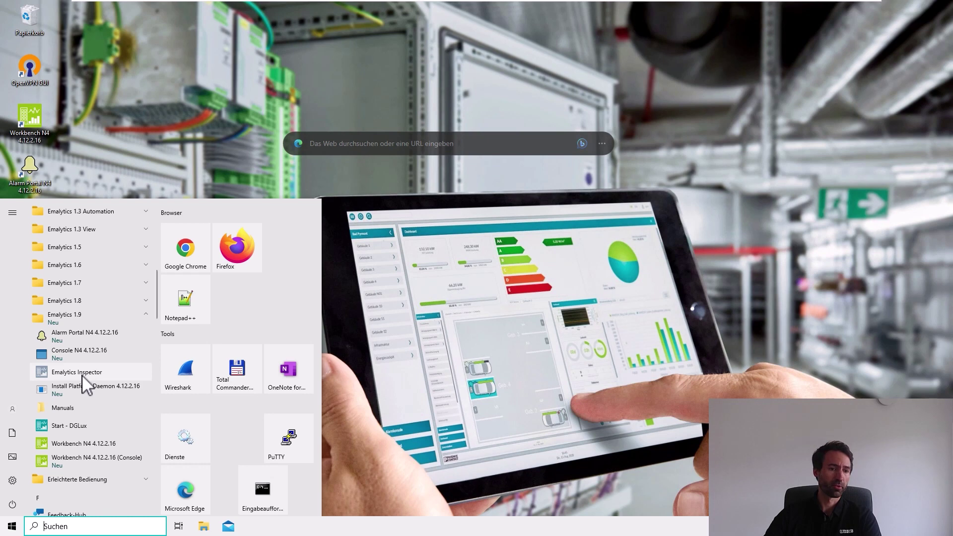
pyautogui.click(76, 408)
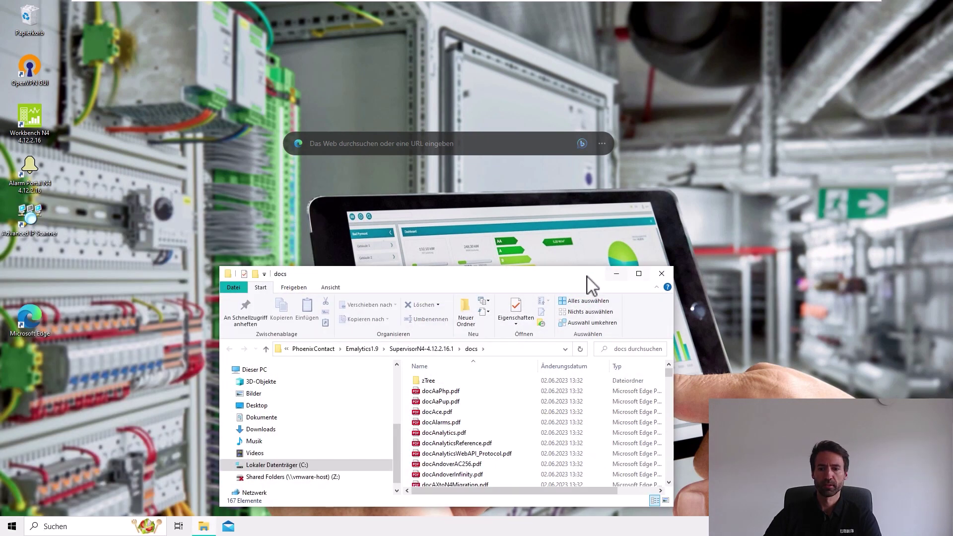
pyautogui.click(635, 275)
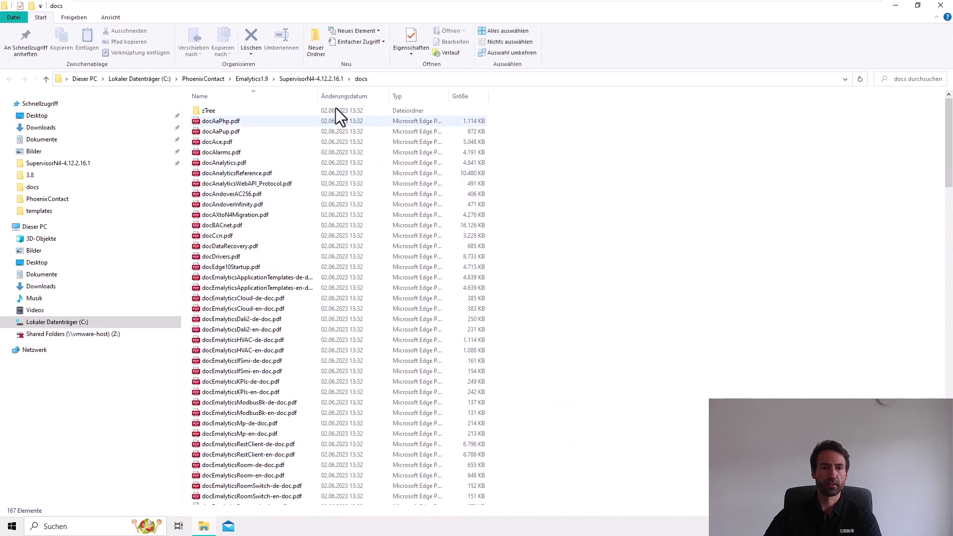
# Look through the PDF manuals in the docs folder, including the Emalytics and ILC 2050 BI getting started guide and Emalytics_View_Assist.pdf.
pyautogui.click(225, 123)
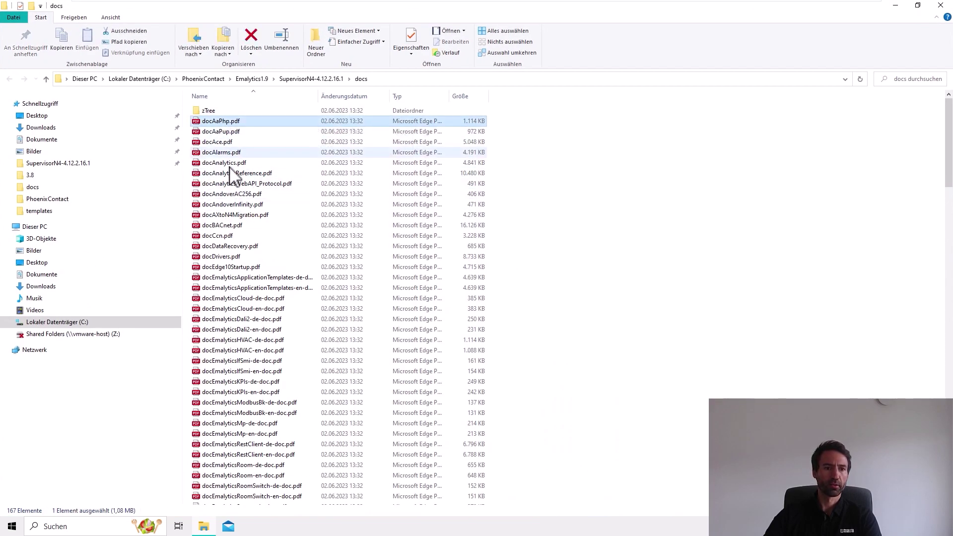
pyautogui.scroll(-3, 246, 256)
pyautogui.scroll(-14, 233, 277)
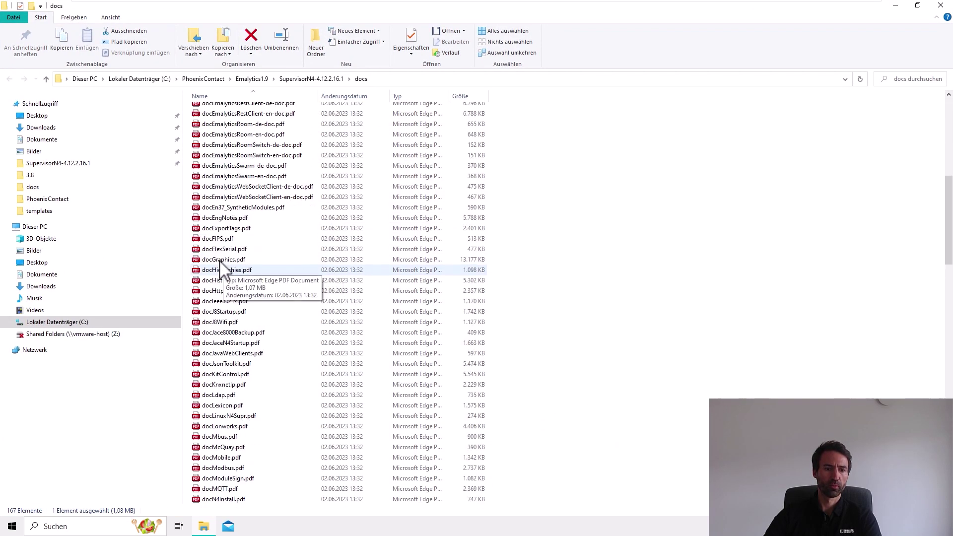
pyautogui.click(258, 281)
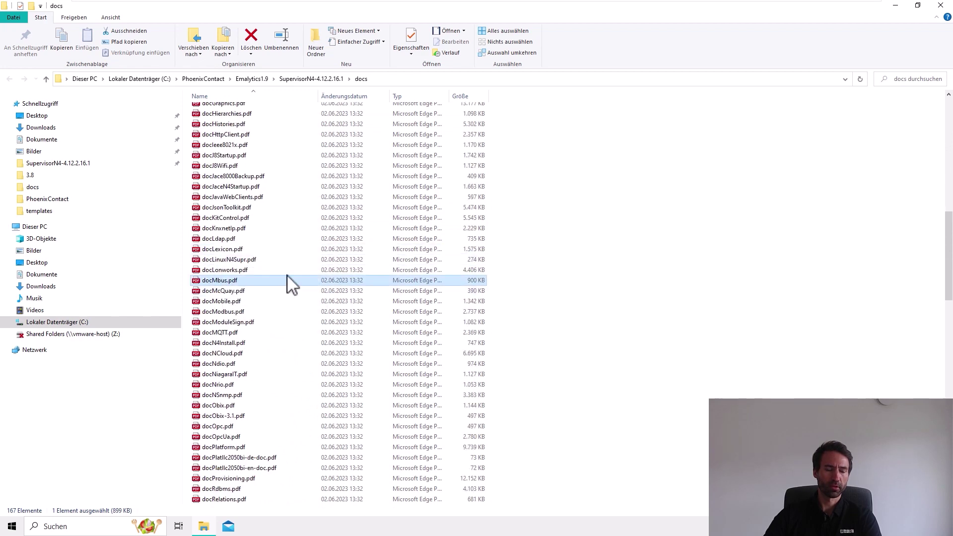
pyautogui.scroll(-8, 254, 263)
pyautogui.scroll(-7, 248, 258)
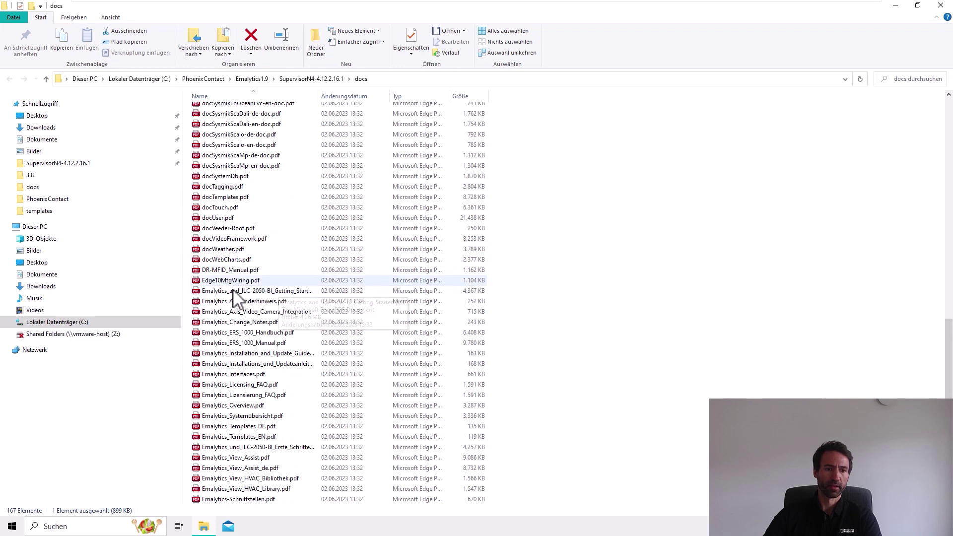
pyautogui.click(231, 292)
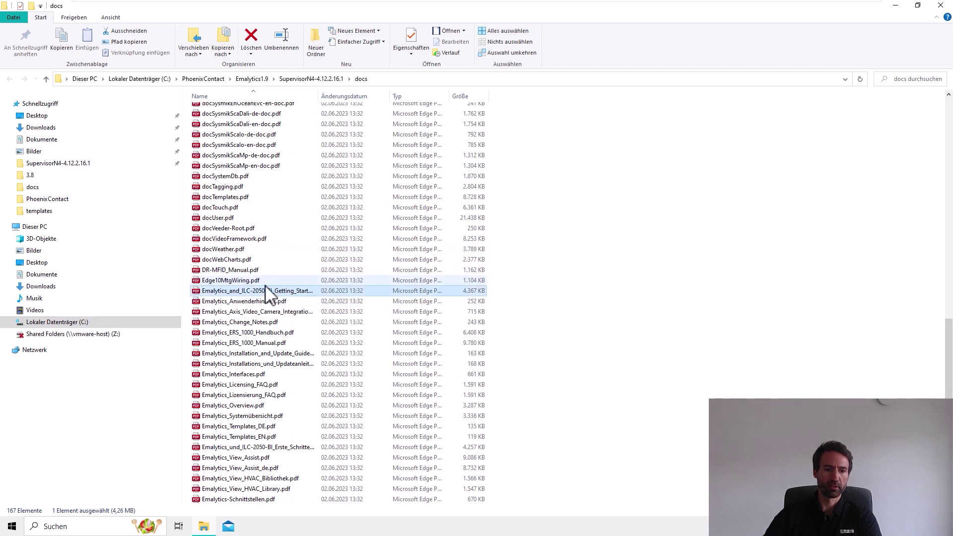
pyautogui.scroll(19, 248, 298)
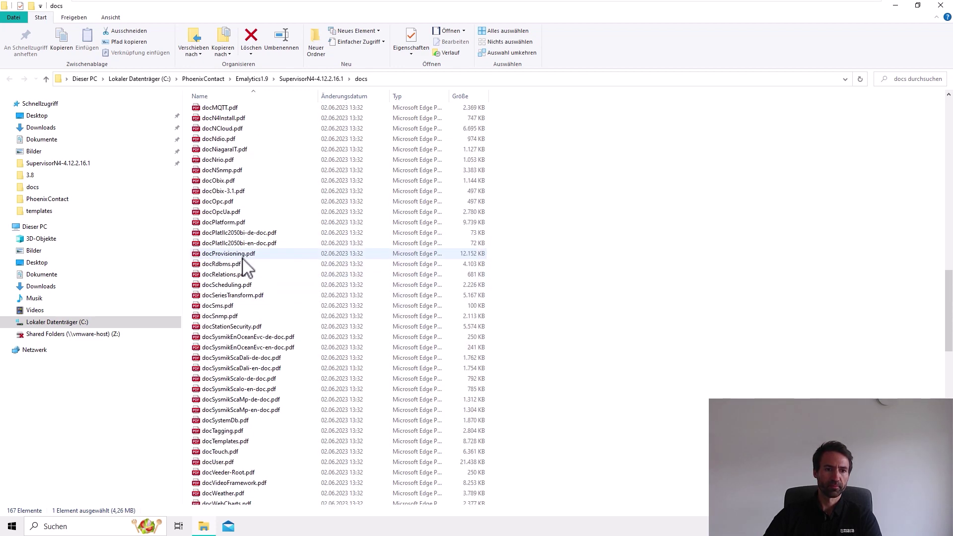
pyautogui.scroll(4, 261, 243)
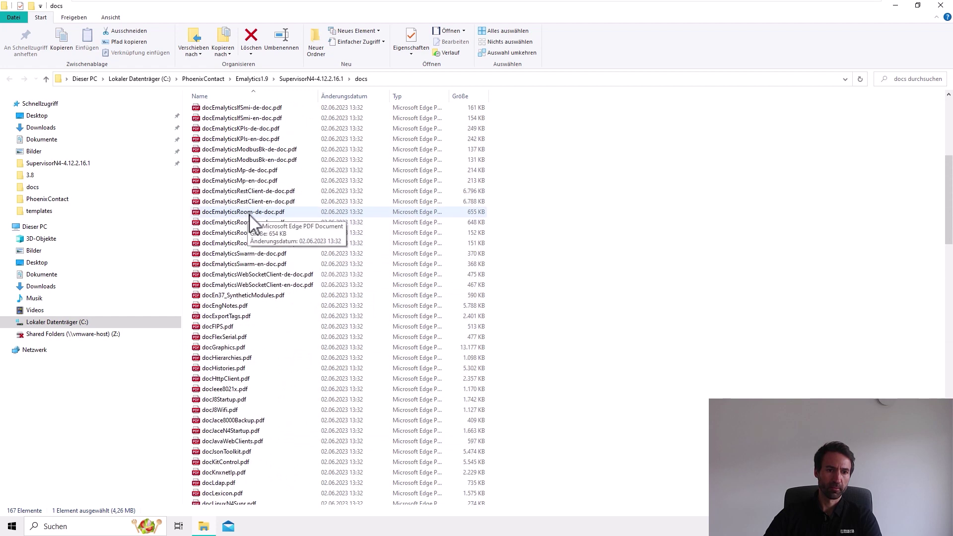
pyautogui.click(212, 215)
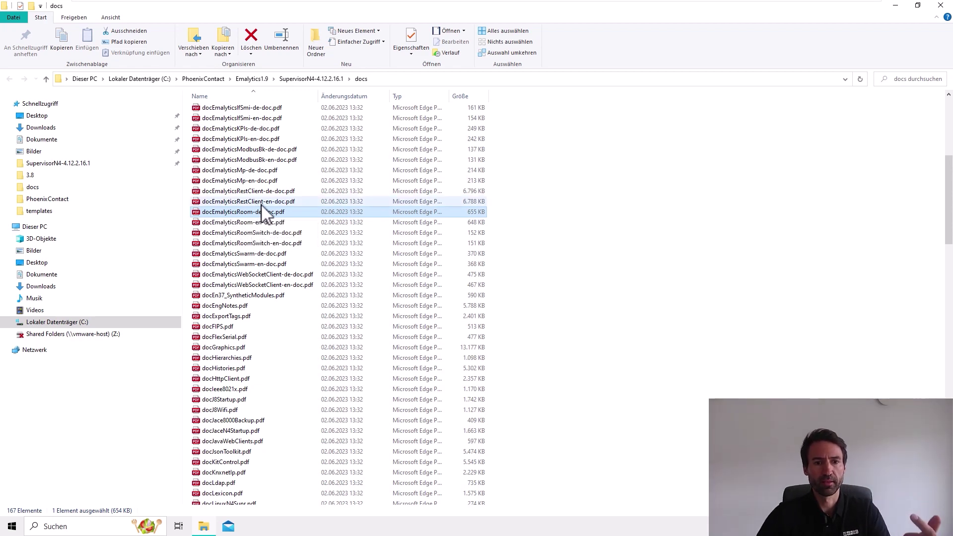
pyautogui.scroll(-20, 265, 213)
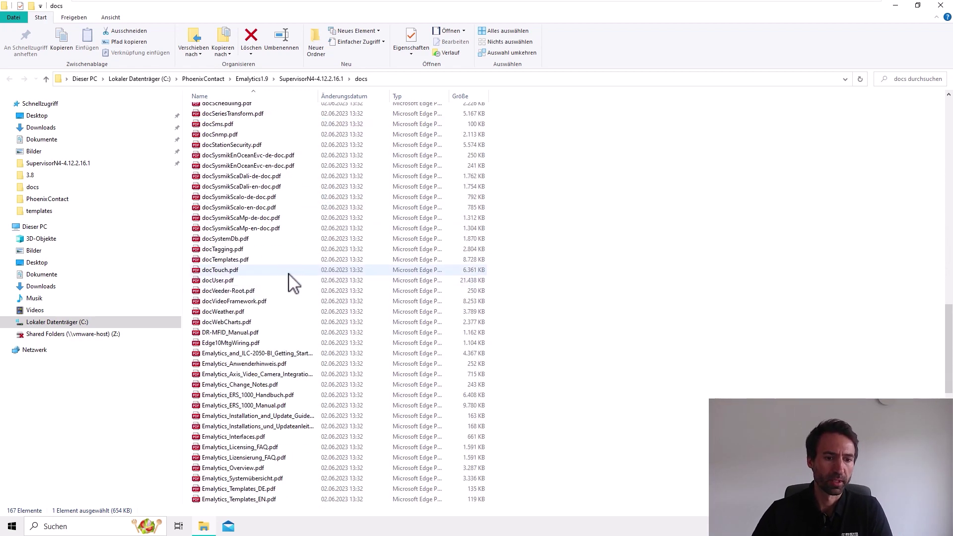
pyautogui.scroll(-7, 289, 286)
pyautogui.click(233, 301)
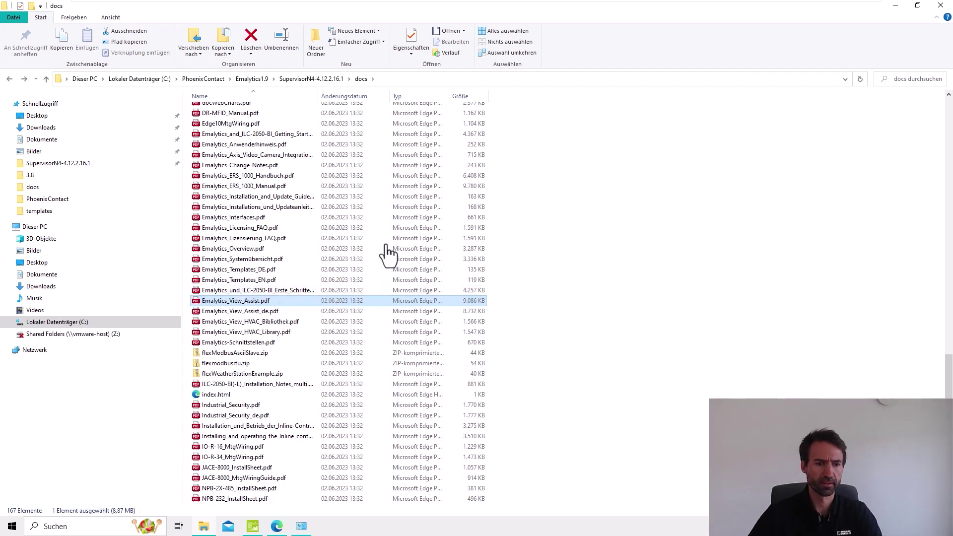
# Minimize the open windows, launch Workbench N4 4.12.2.16 and highlight the Host-ID in the Request License window.
pyautogui.click(895, 6)
pyautogui.click(892, 7)
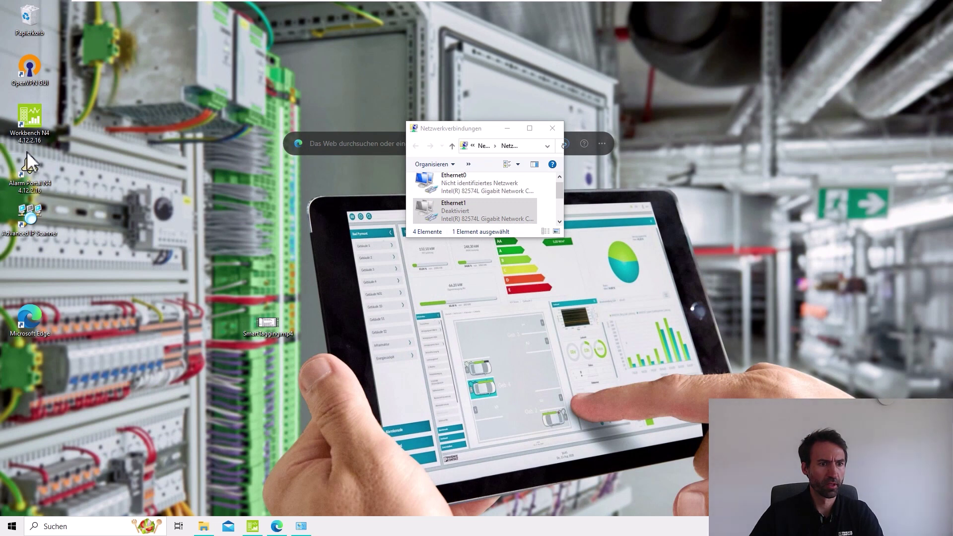
pyautogui.doubleClick(39, 123)
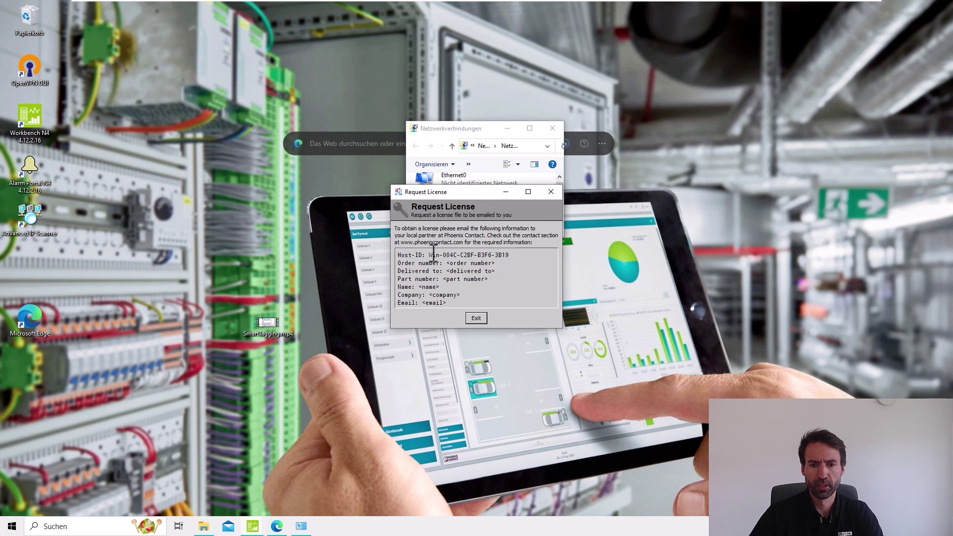
pyautogui.moveTo(431, 255); pyautogui.dragTo(403, 253)
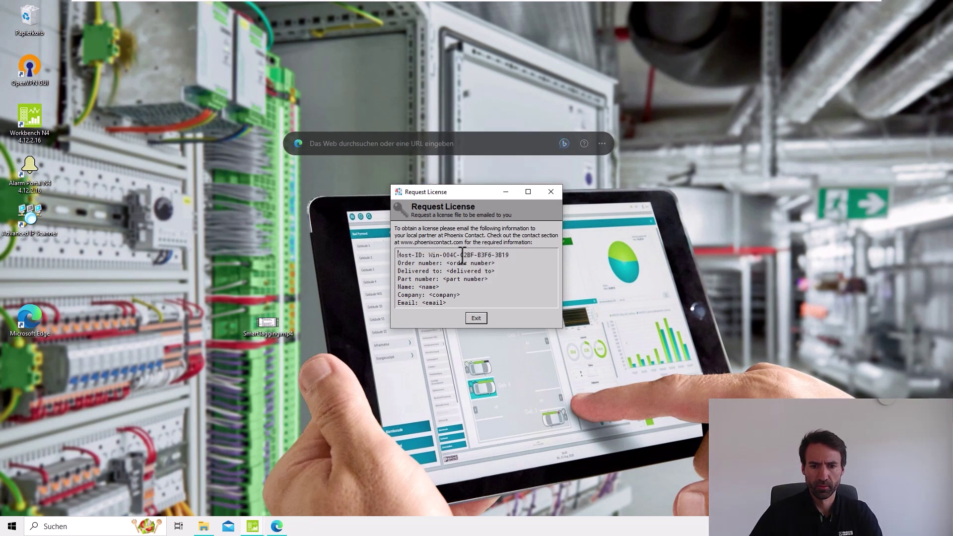
pyautogui.moveTo(521, 255); pyautogui.dragTo(397, 255)
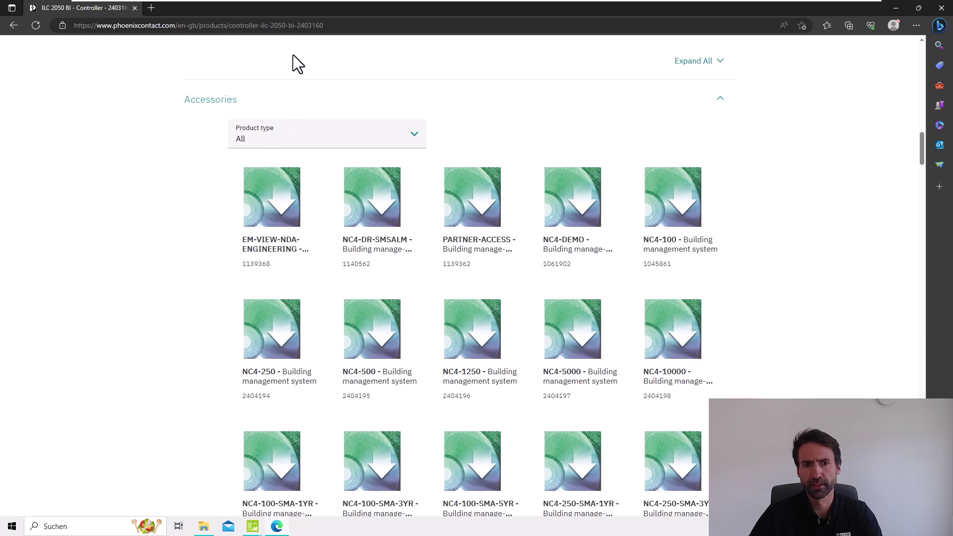
pyautogui.click(893, 10)
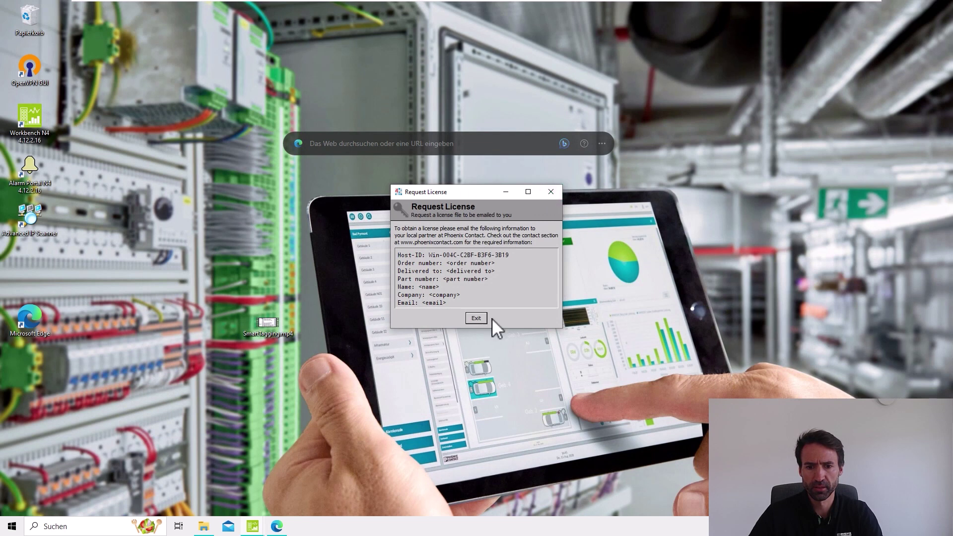
# Exit the Request License window, relaunch Workbench N4 4.12.2.16 and continue past the License Installed dialog.
pyautogui.click(476, 318)
pyautogui.click(30, 119)
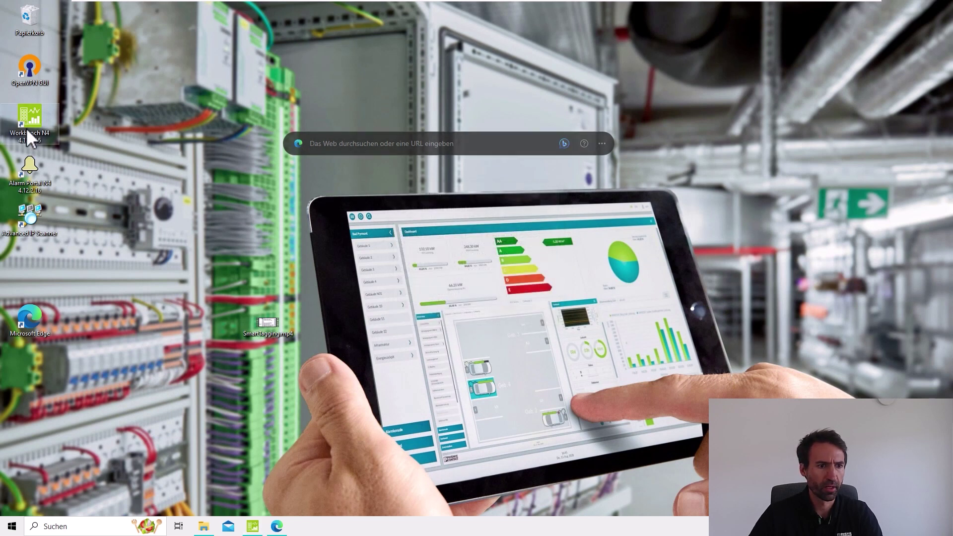
pyautogui.doubleClick(50, 131)
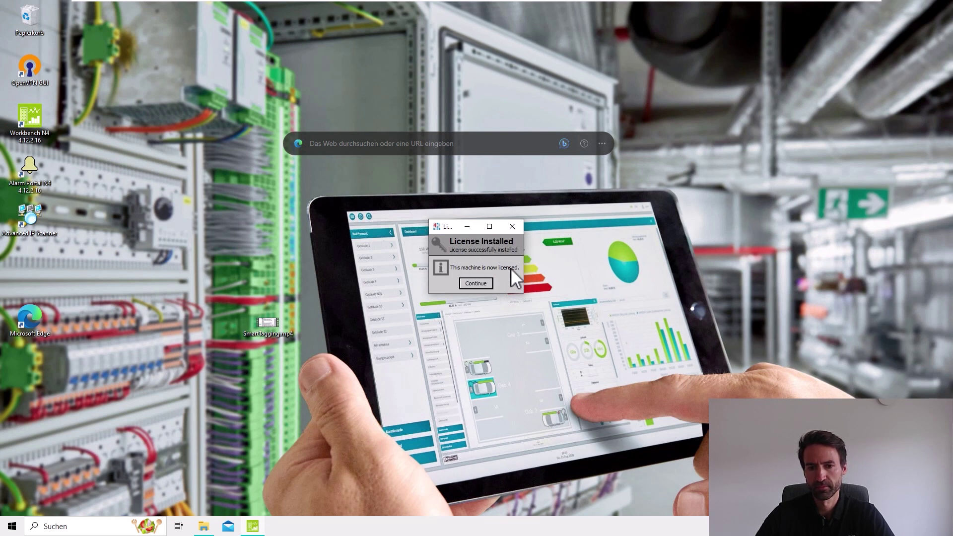
pyautogui.click(475, 283)
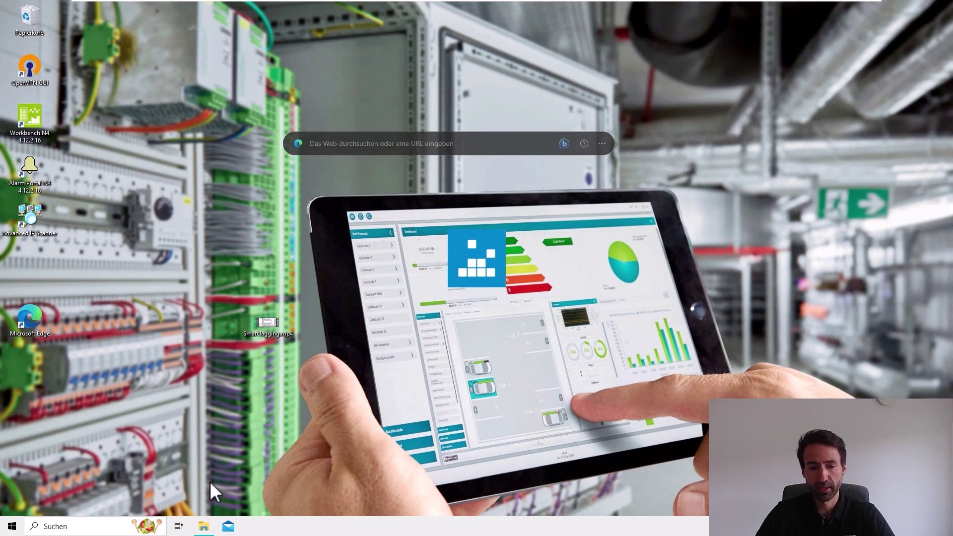
# Minimize Workbench and open the PhoenixContact\Emalytics1.9\SupervisorN4-4.12.2.16.1 folder on drive C: in File Explorer.
pyautogui.click(208, 527)
pyautogui.scroll(15, 302, 268)
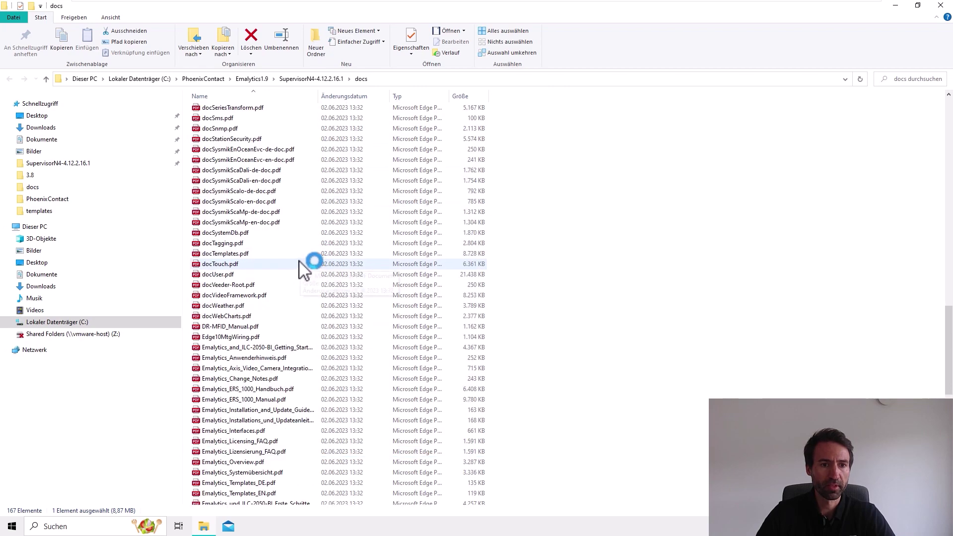
pyautogui.scroll(20, 304, 265)
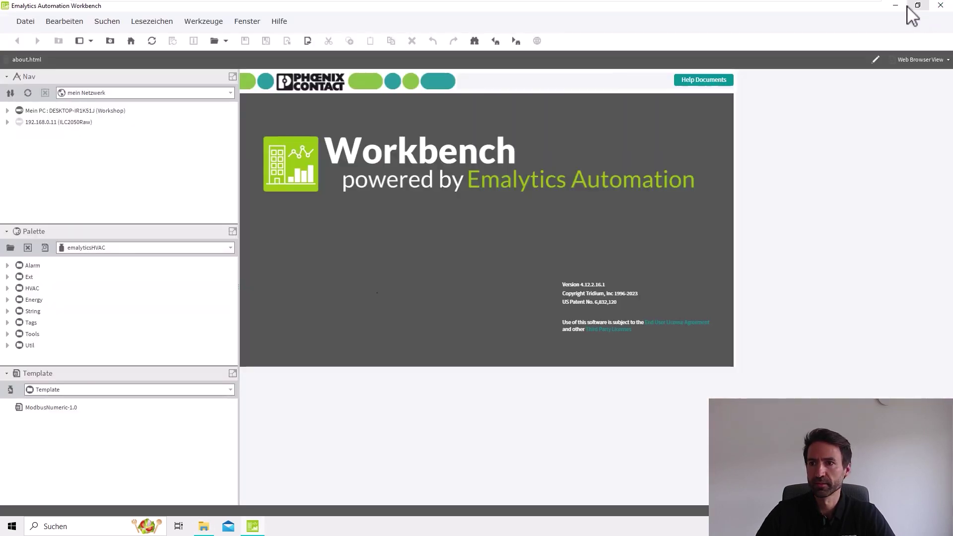
pyautogui.click(895, 5)
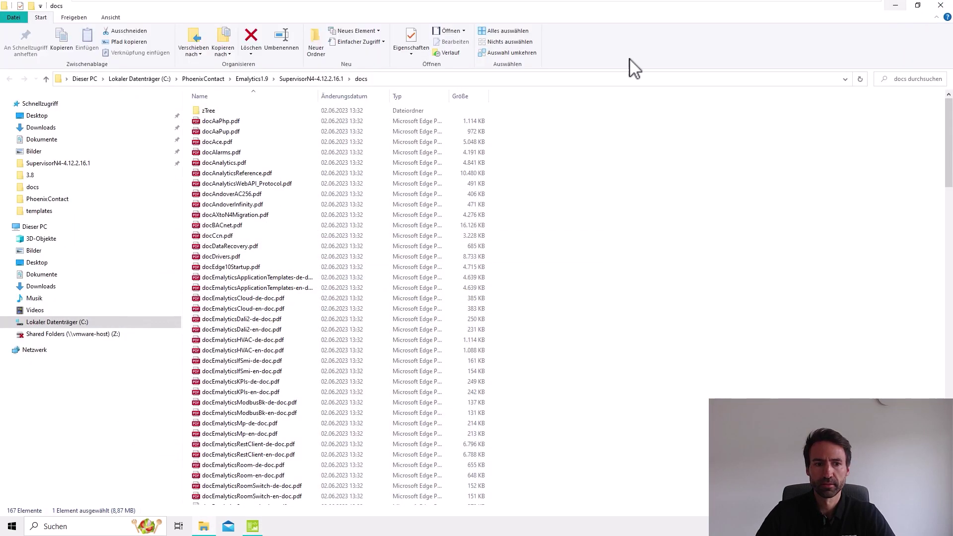
pyautogui.click(75, 323)
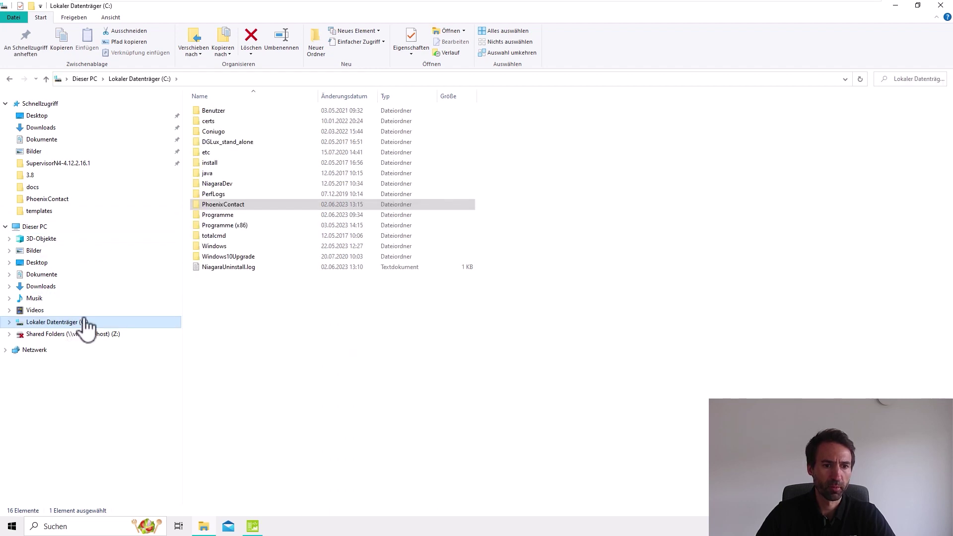
pyautogui.doubleClick(222, 206)
pyautogui.doubleClick(218, 164)
pyautogui.doubleClick(218, 112)
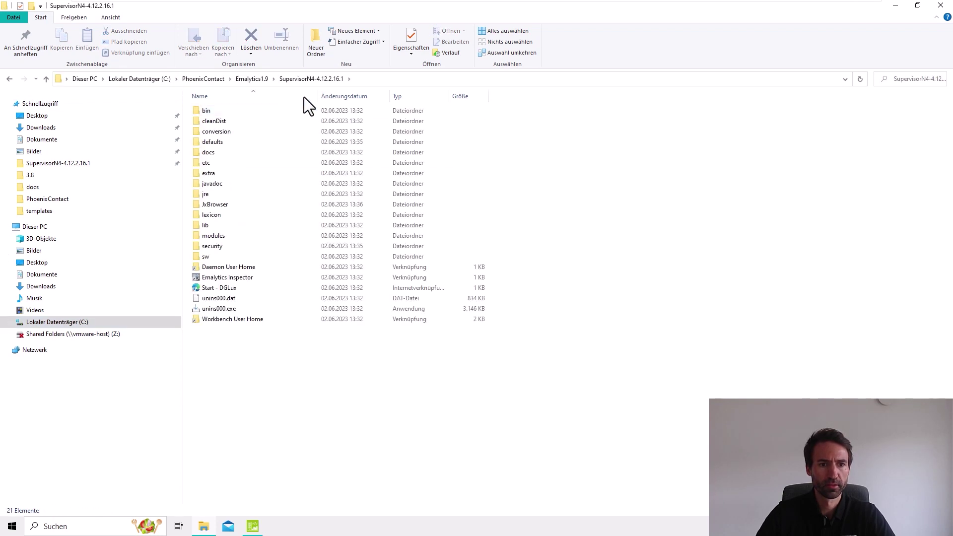
# Open the security\licenses subfolder and examine the PhoenixContact.license and Pxc.license files.
pyautogui.doubleClick(215, 247)
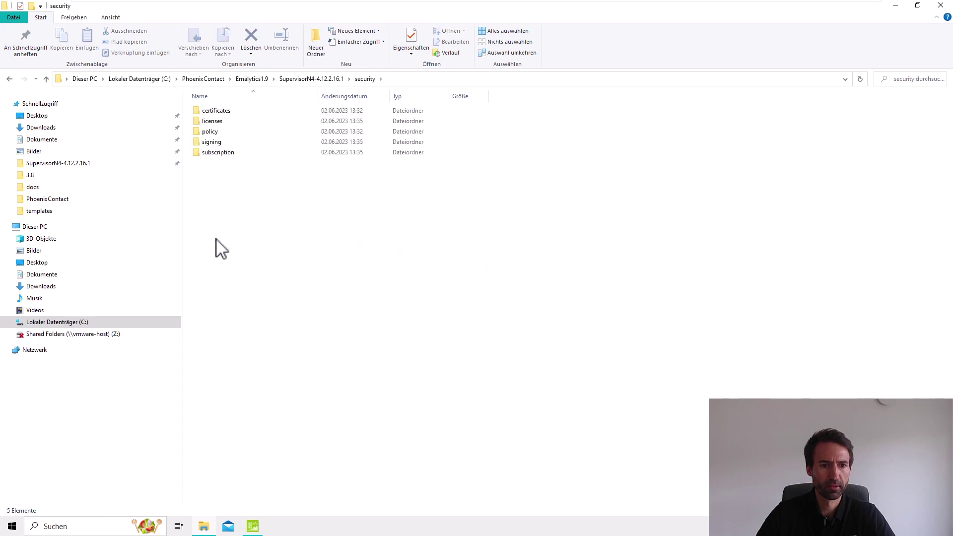
pyautogui.click(219, 123)
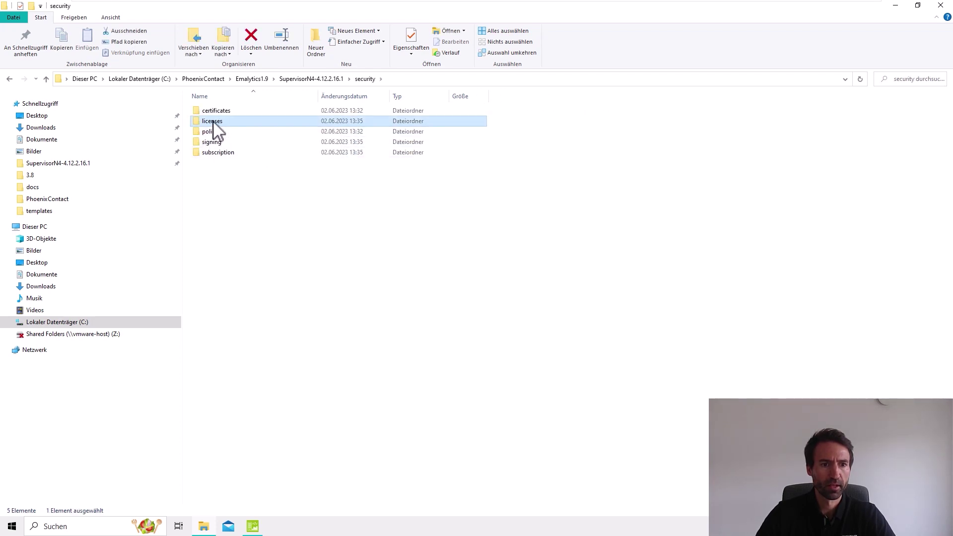
pyautogui.doubleClick(213, 124)
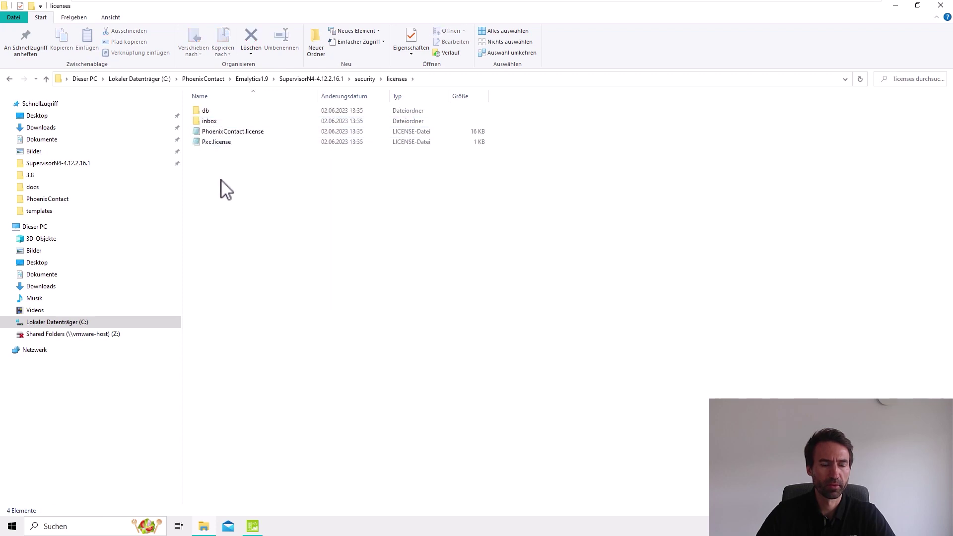
pyautogui.click(212, 143)
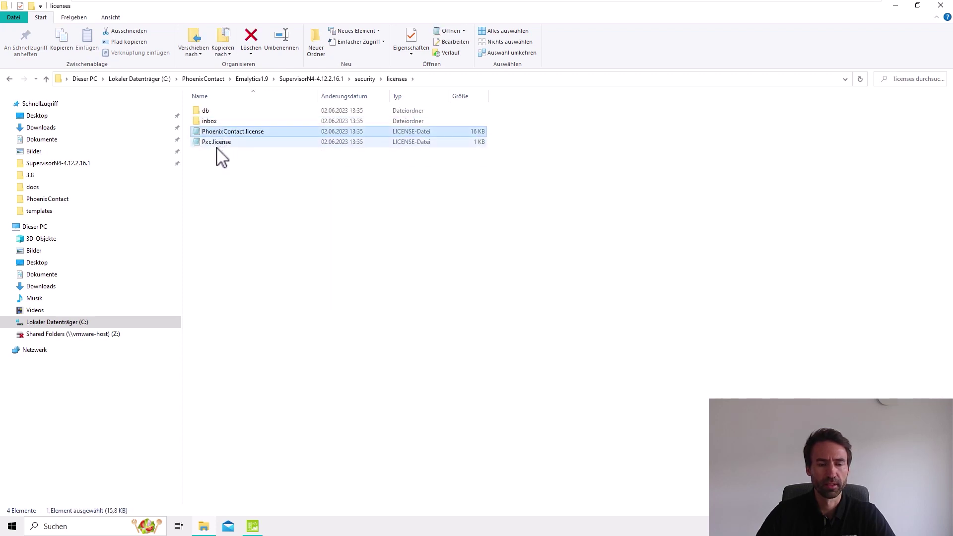
pyautogui.press('Up')
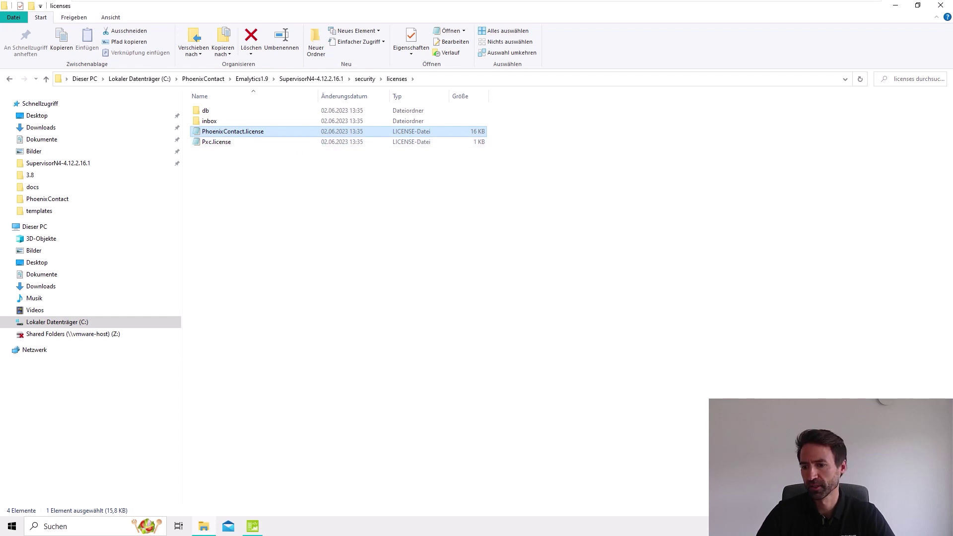
pyautogui.hotkey('ctrl', 'space')
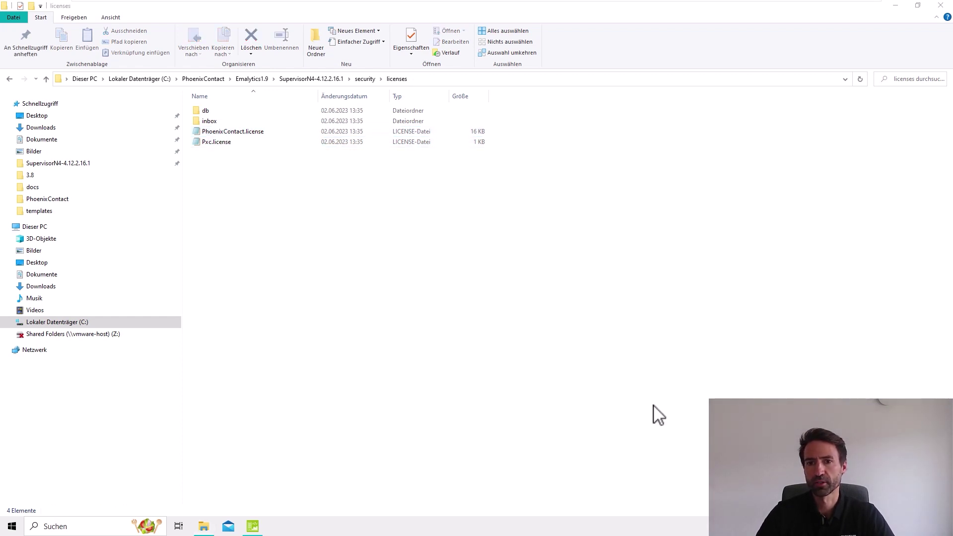
pyautogui.click(649, 331)
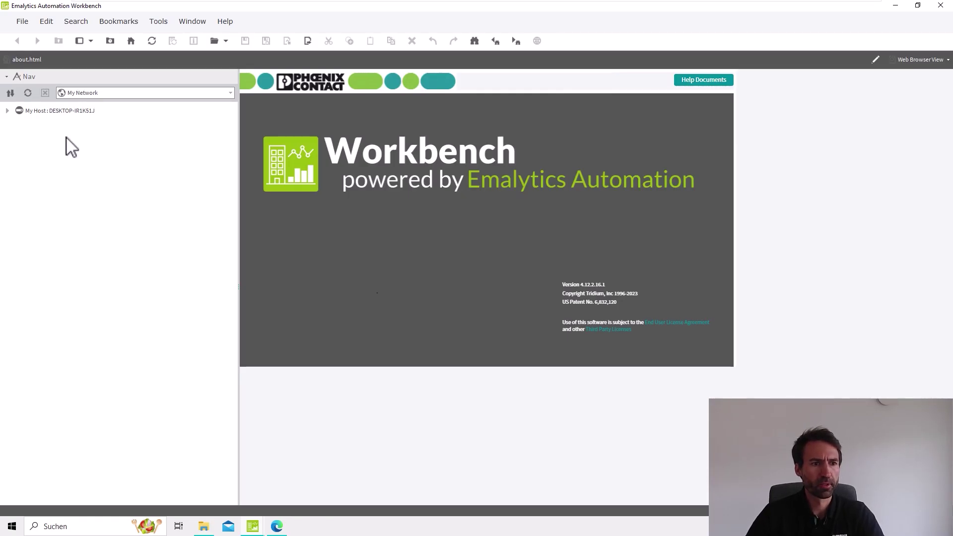
# Open a Platform TLS Connection from My Host in Workbench, using port 5011.
pyautogui.click(51, 111)
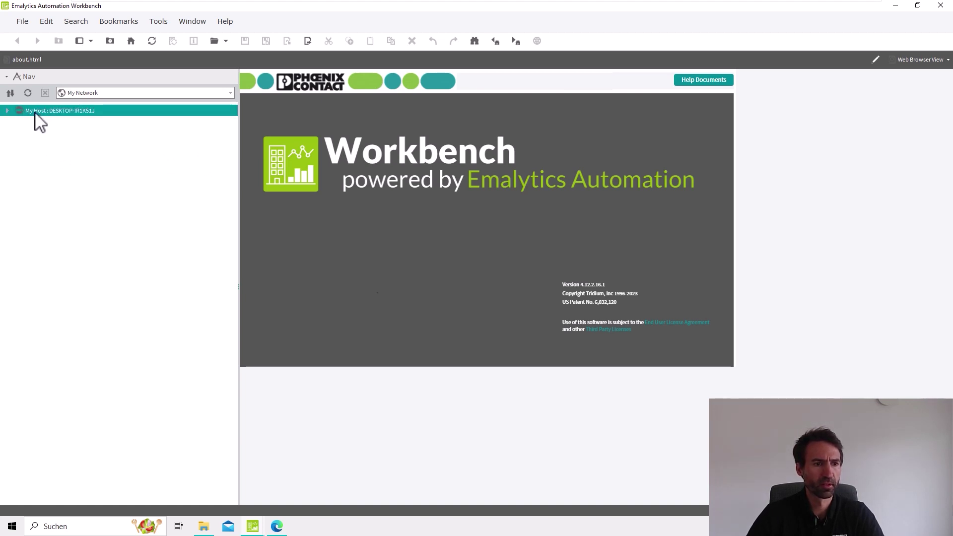
pyautogui.rightClick(35, 111)
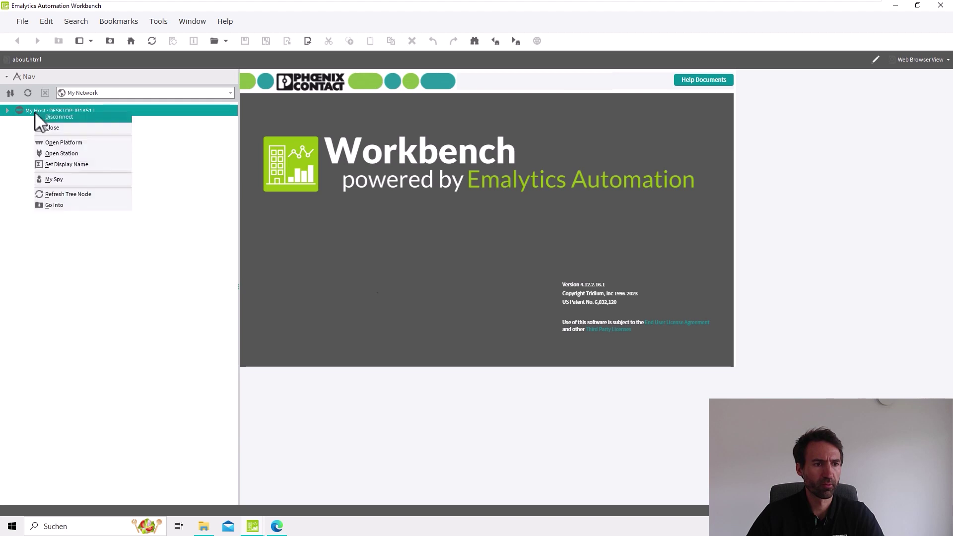
pyautogui.click(68, 146)
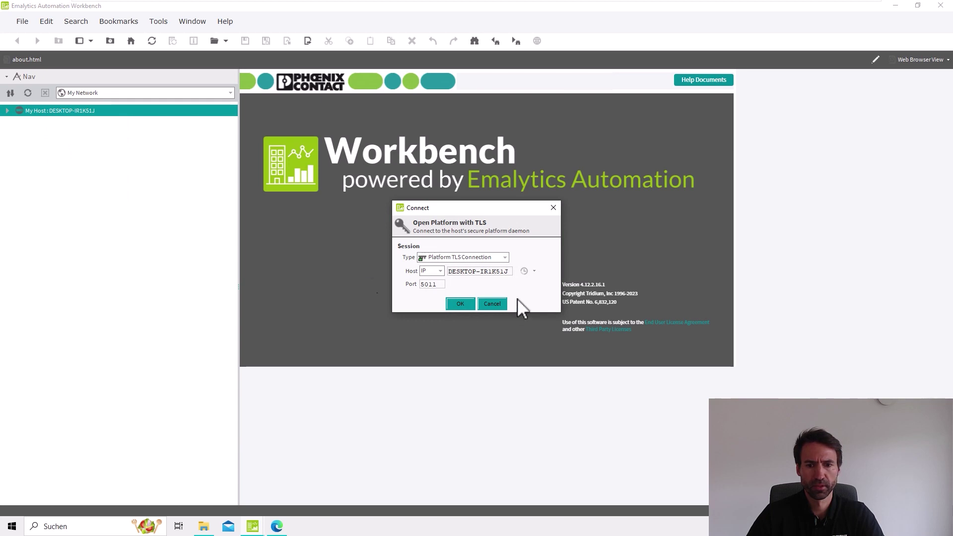
pyautogui.click(483, 258)
pyautogui.click(484, 257)
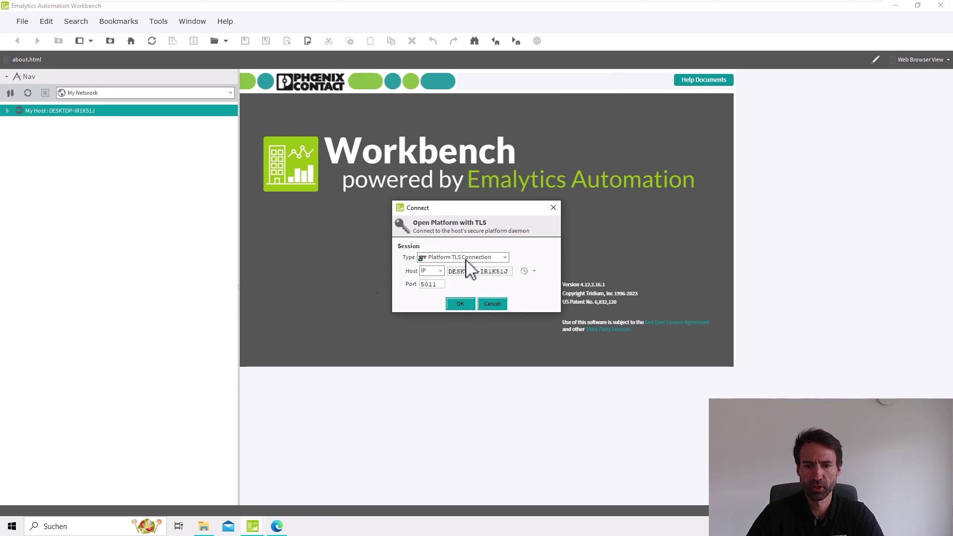
pyautogui.click(463, 302)
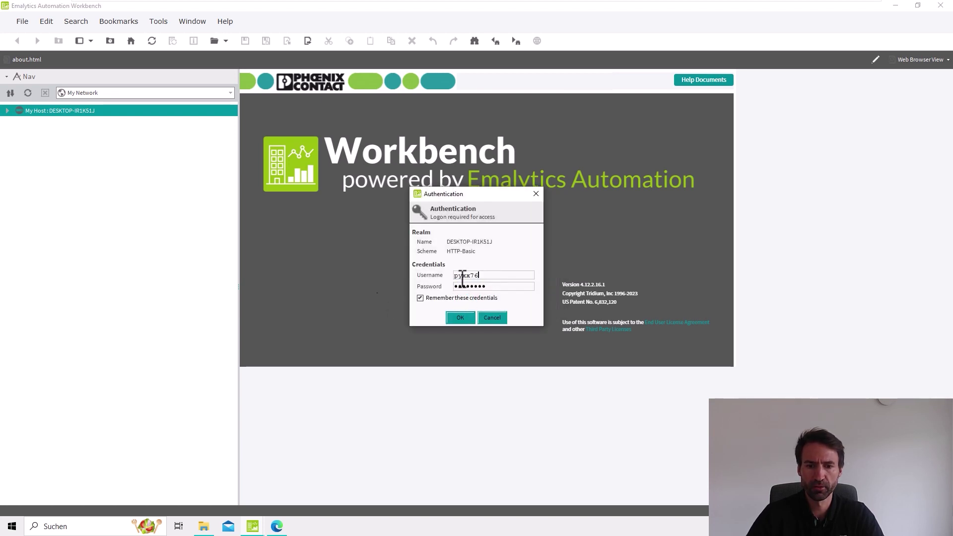
# Highlight the username and password entries in the Authentication dialog.
pyautogui.moveTo(497, 278); pyautogui.dragTo(444, 279)
pyautogui.moveTo(511, 287); pyautogui.dragTo(432, 296)
pyautogui.click(491, 277)
pyautogui.moveTo(511, 275); pyautogui.dragTo(440, 296)
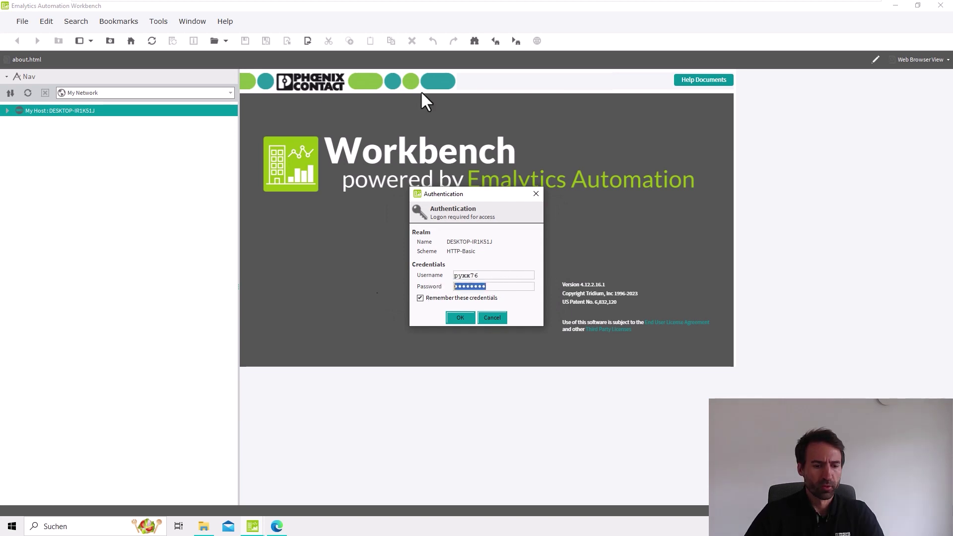
pyautogui.click(12, 527)
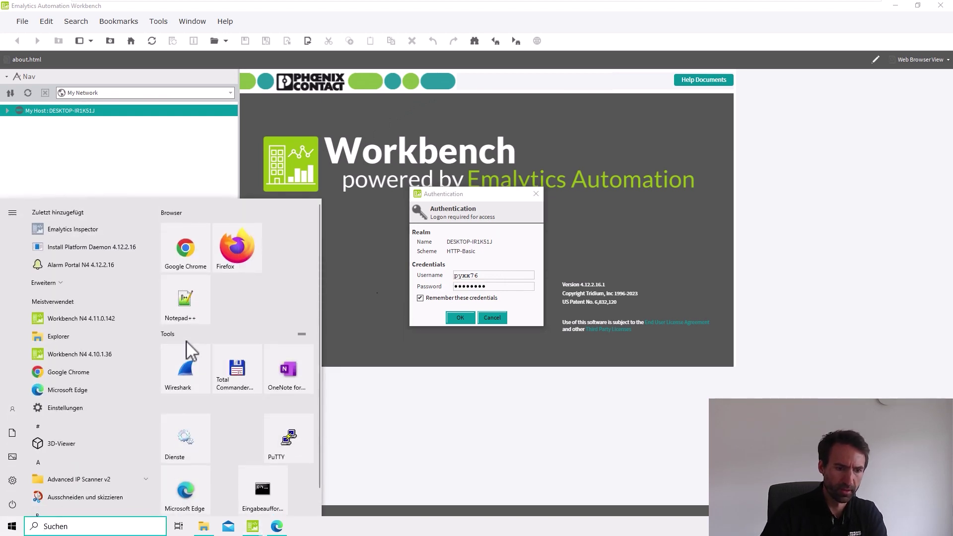
pyautogui.write('user')
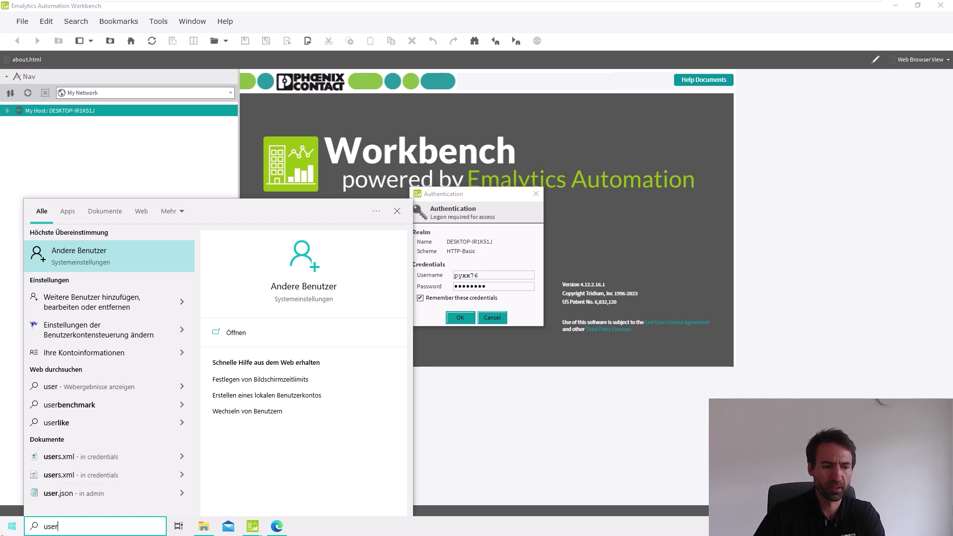
pyautogui.press('BackSpace')
pyautogui.press('BackSpace')
pyautogui.press('BackSpace')
pyautogui.press('BackSpace')
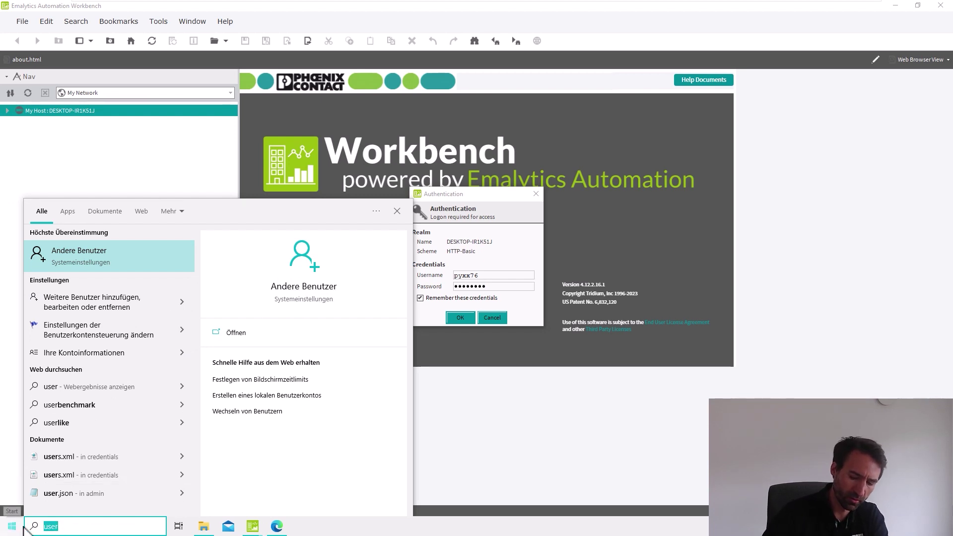
# Search Windows for cmd, open the Command Prompt and run whoami to look up the current Windows username.
pyautogui.write('cmd')
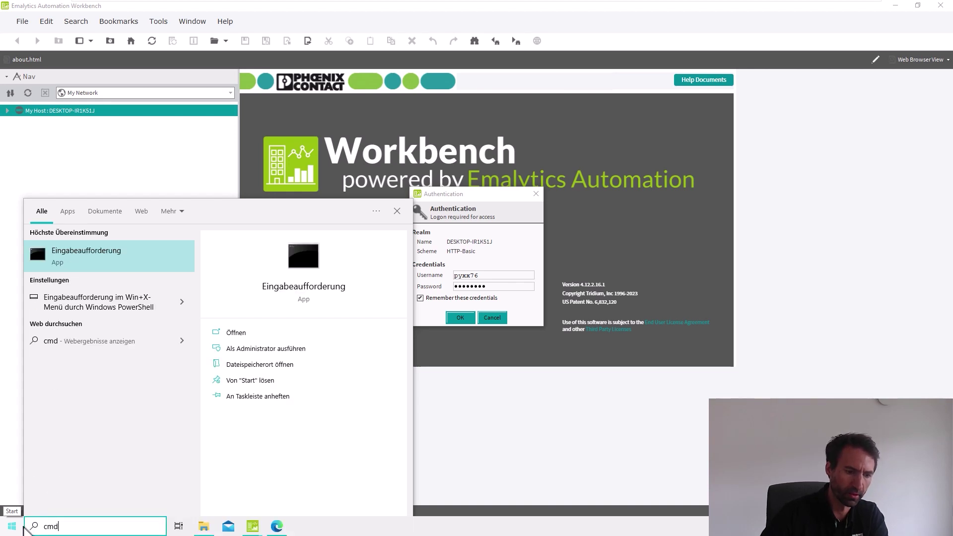
pyautogui.click(90, 250)
pyautogui.moveTo(243, 158); pyautogui.dragTo(240, 164)
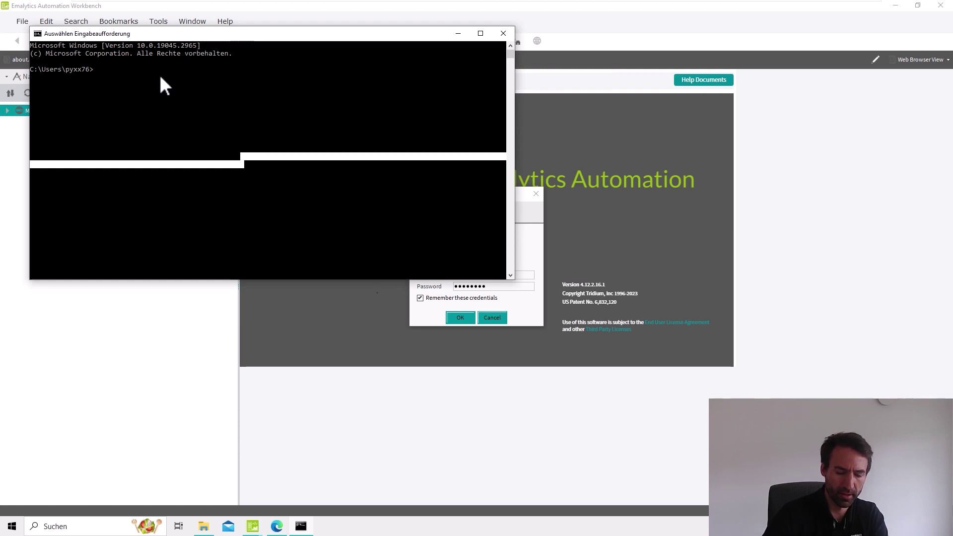
pyautogui.write('whoami')
pyautogui.press('Return')
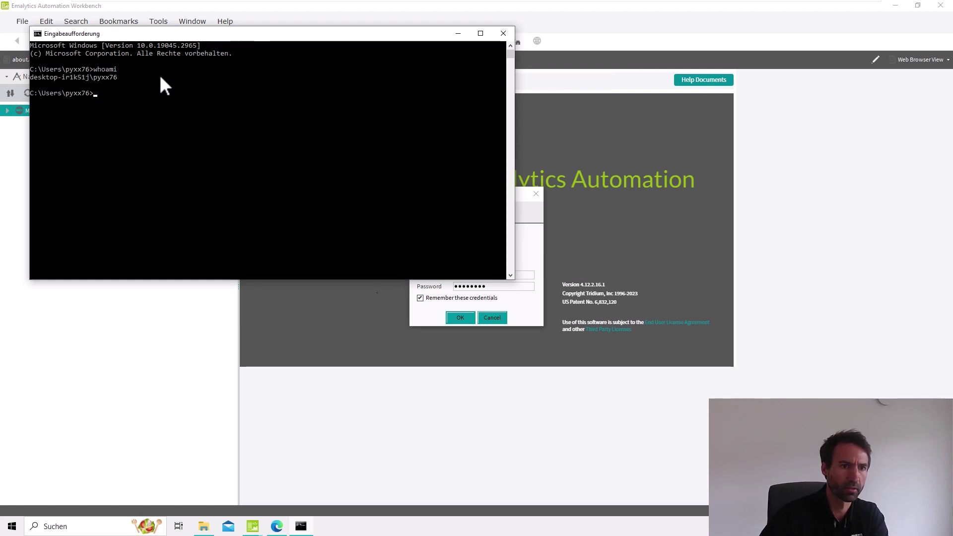
pyautogui.moveTo(65, 92); pyautogui.dragTo(74, 94)
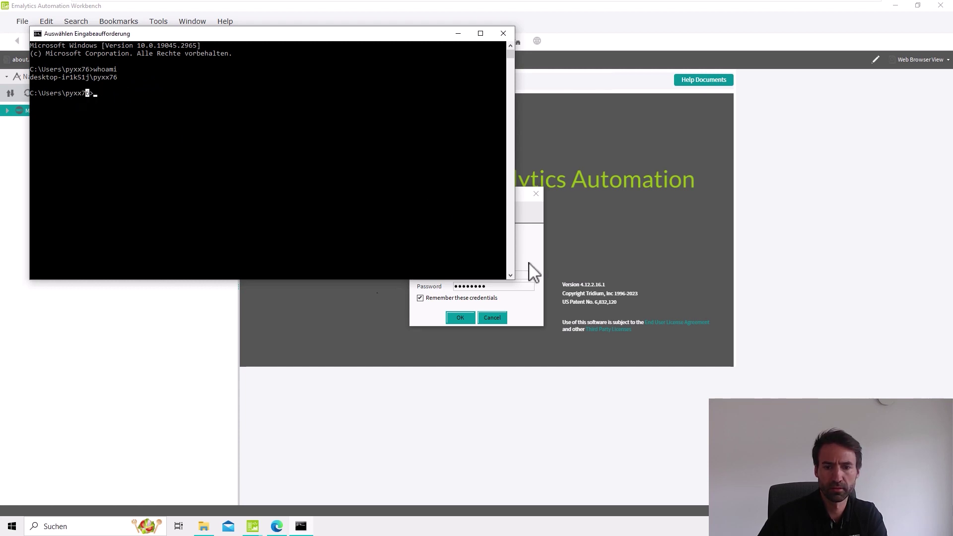
# Return to Workbench, log on to the platform with the prefilled credentials and open its Application Director.
pyautogui.hotkey('alt', 'Tab')
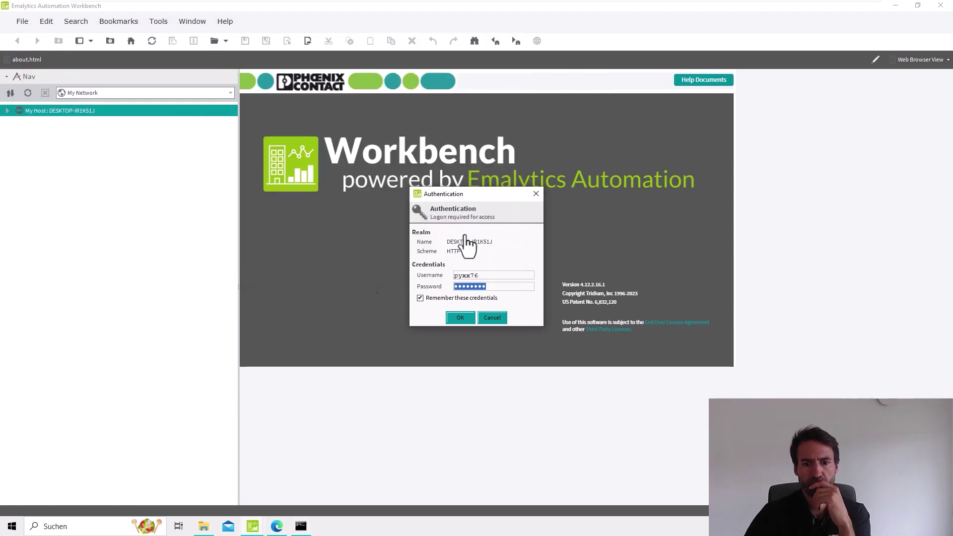
pyautogui.click(460, 317)
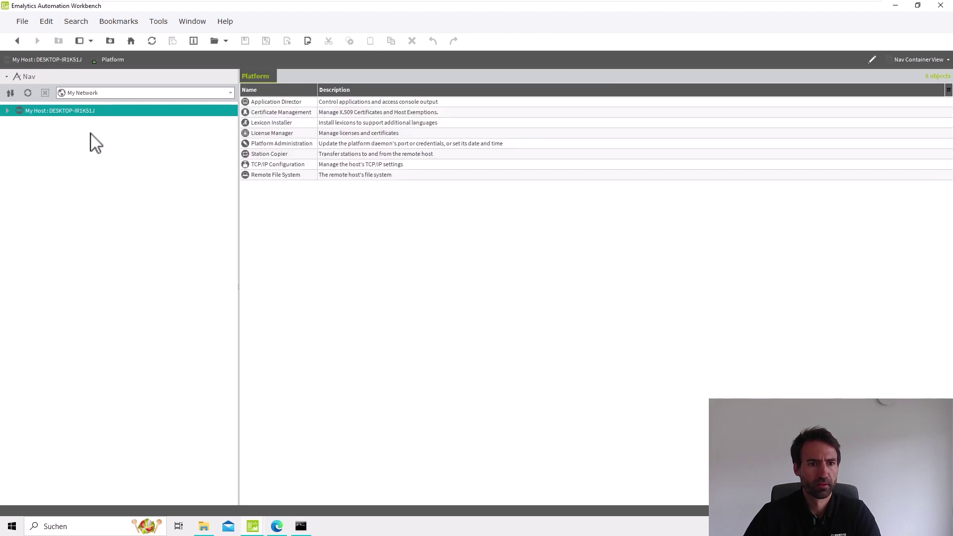
pyautogui.click(7, 110)
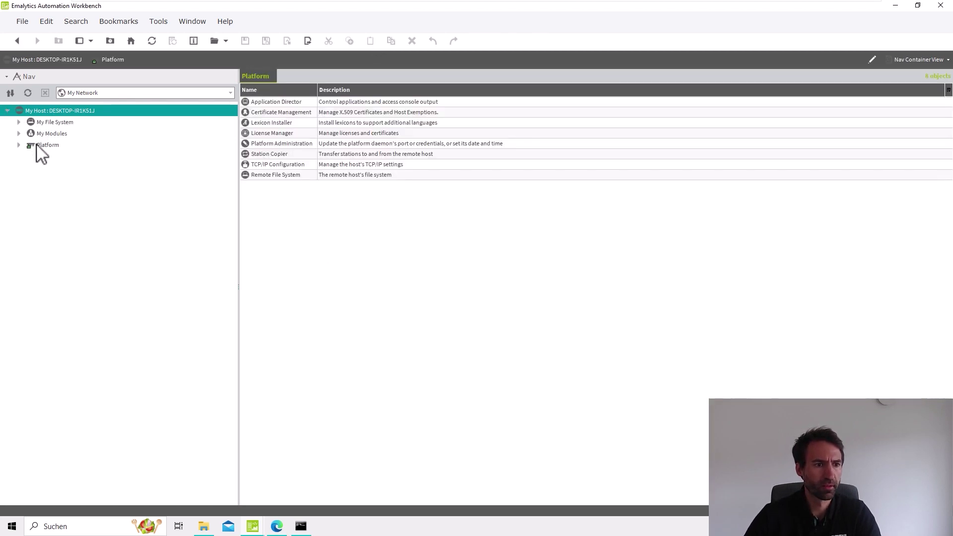
pyautogui.click(19, 144)
pyautogui.doubleClick(94, 156)
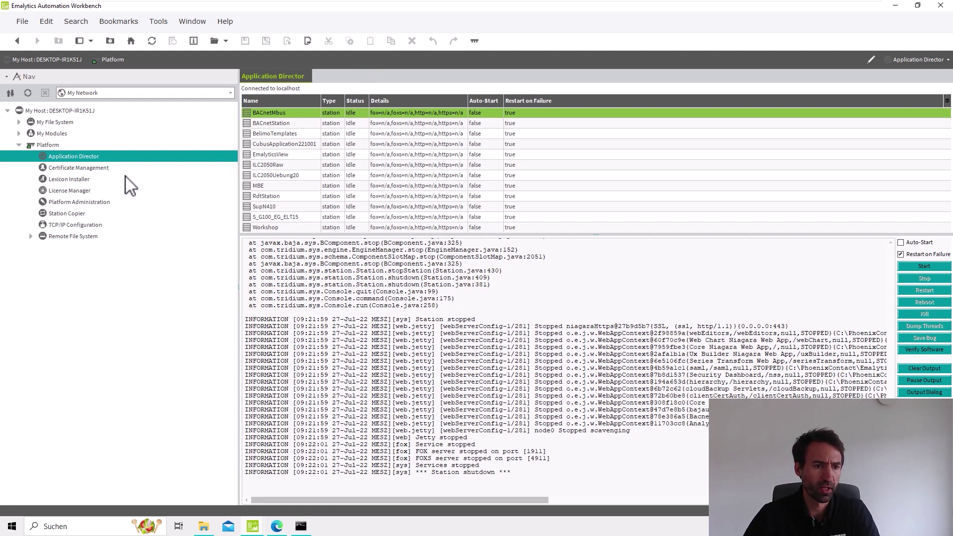
# Bring the Command Prompt back up and highlight the Windows username in the prompt path.
pyautogui.click(301, 526)
pyautogui.click(277, 268)
pyautogui.click(281, 269)
pyautogui.moveTo(269, 268); pyautogui.dragTo(293, 269)
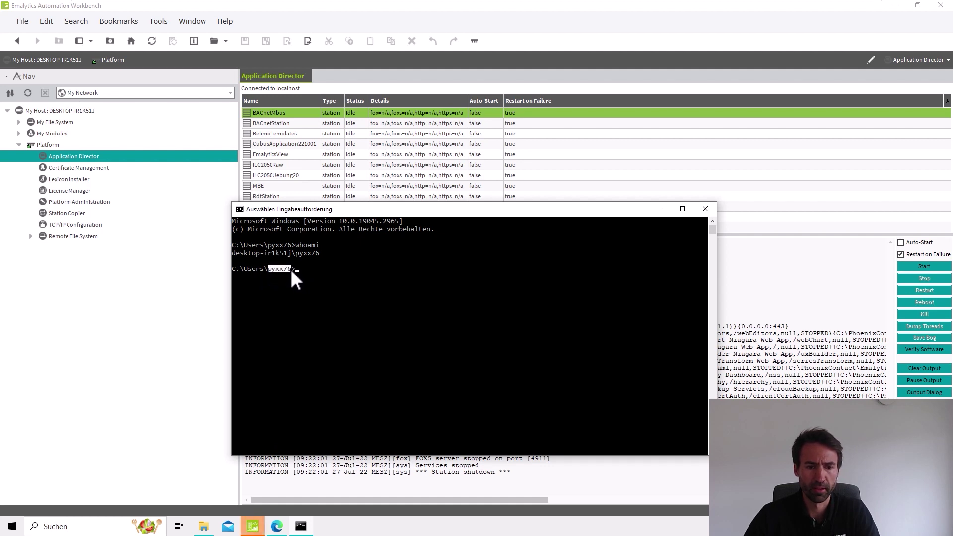
pyautogui.click(290, 270)
pyautogui.moveTo(269, 268)
pyautogui.mouseDown()
pyautogui.moveTo(290, 270)
pyautogui.moveTo(270, 269)
pyautogui.mouseUp()
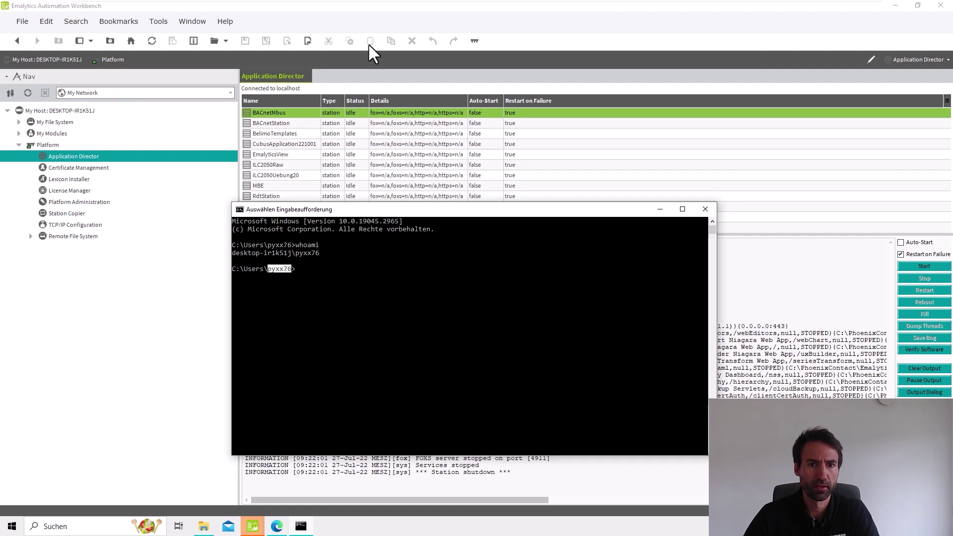